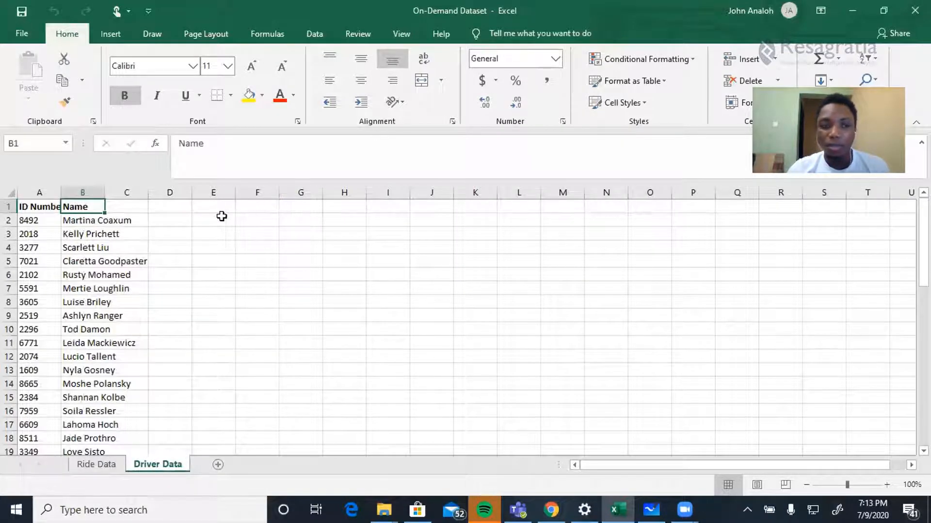
- Compare the Driver ID column on the Ride Data sheet with the ID Number column on the Driver Data sheet
{"action": "left_click", "coordinate": [39, 216]}
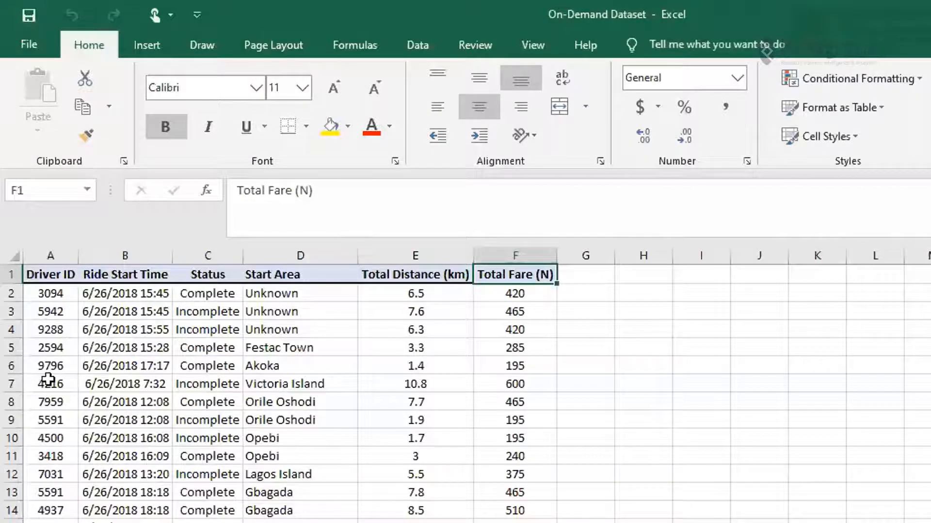
{"action": "left_click", "coordinate": [52, 421]}
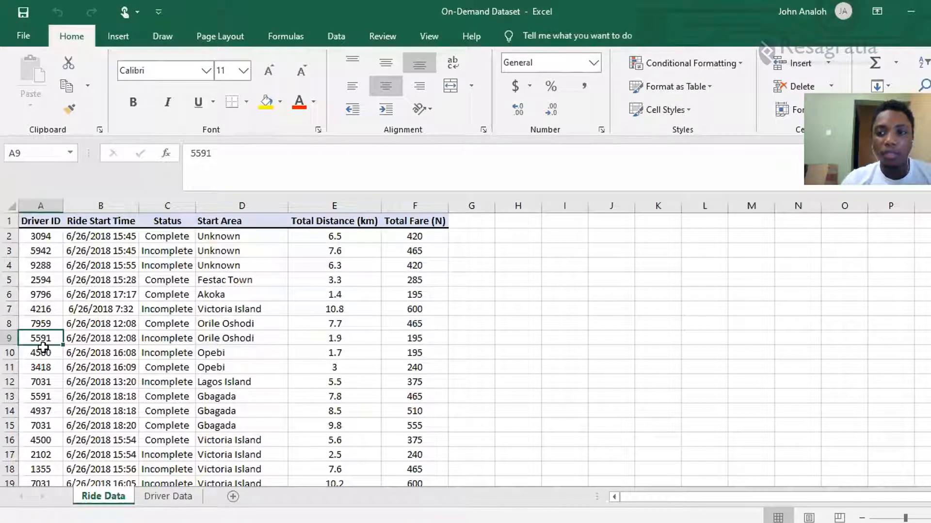
{"action": "key", "text": "ctrl+Page_Down"}
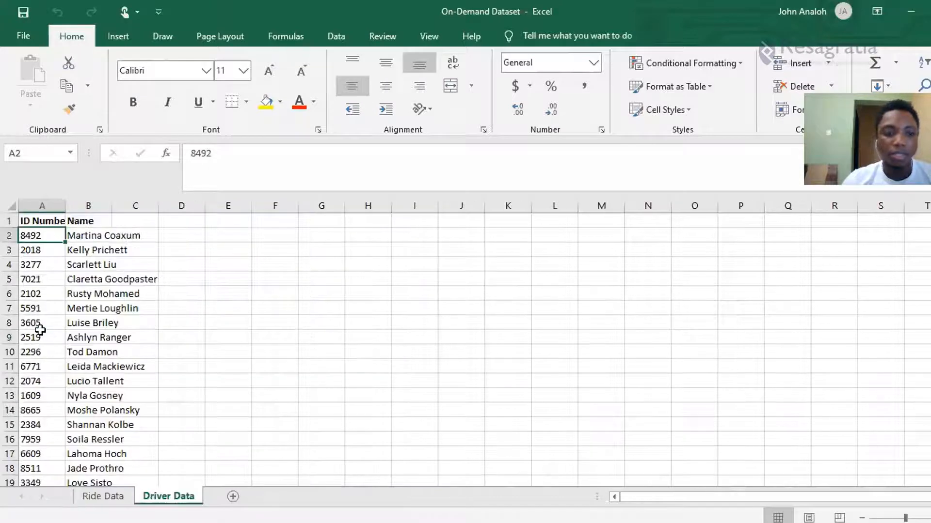
{"action": "left_click", "coordinate": [40, 332]}
{"action": "key", "text": "Down"}
{"action": "key", "text": "Down"}
{"action": "key", "text": "ctrl+Page_Up"}
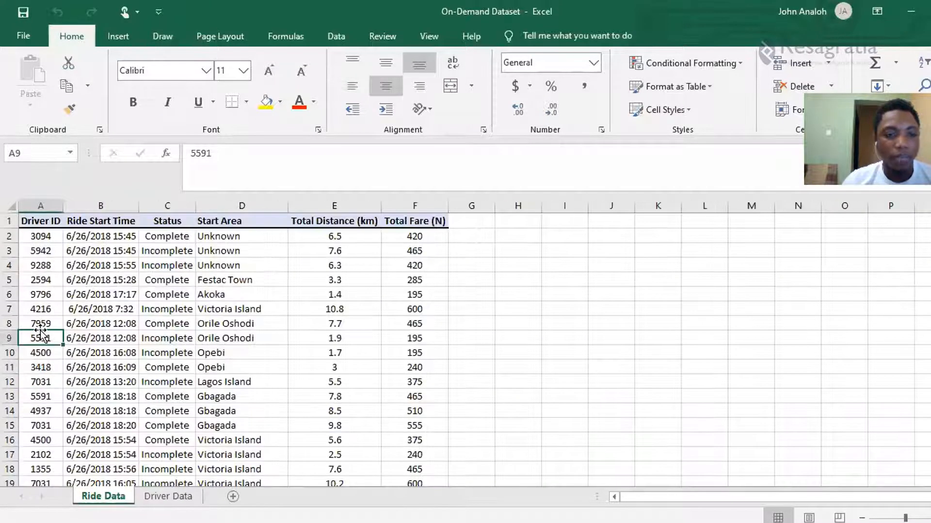
- Find the driver ID from row 9 of Ride Data in the ID Number column of the Driver Data sheet
{"action": "key", "text": "ctrl+Page_Down"}
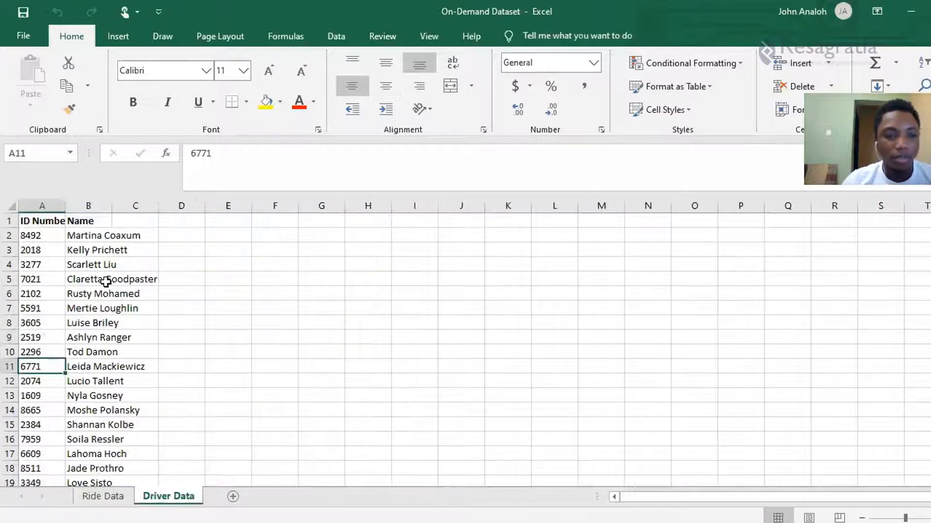
{"action": "key", "text": "Down"}
{"action": "key", "text": "Down"}
{"action": "key", "text": "Down"}
{"action": "key", "text": "Down"}
{"action": "key", "text": "Down"}
{"action": "key", "text": "Down"}
{"action": "key", "text": "Down"}
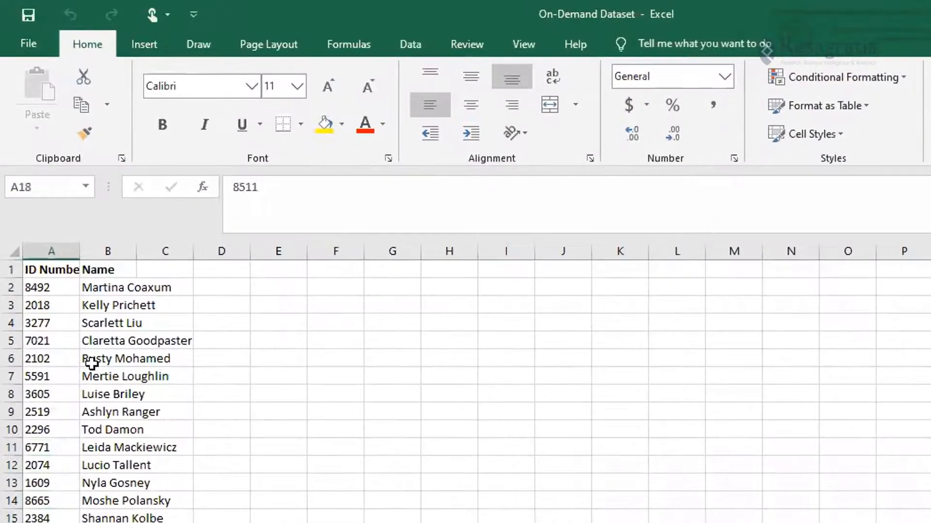
{"action": "left_click", "coordinate": [42, 345]}
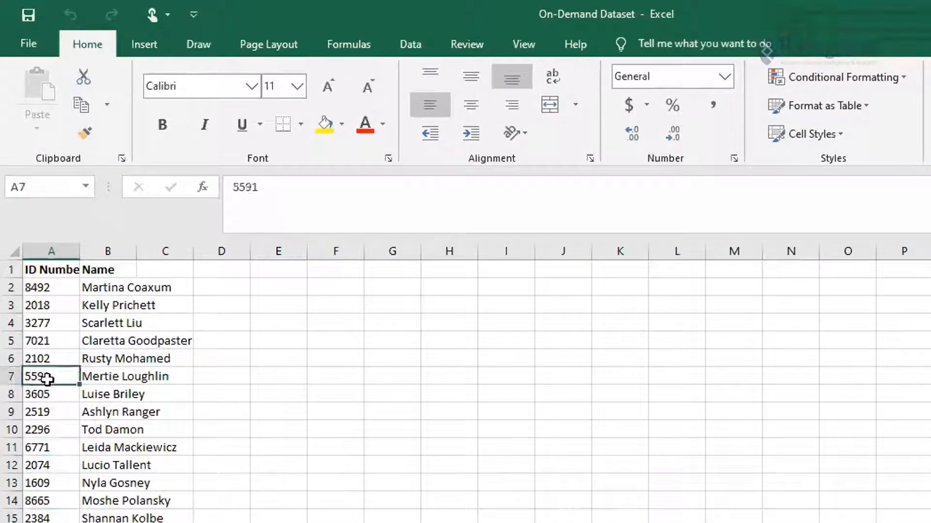
- Examine how far the Driver ID column extends down the Ride Data sheet, and return to its header in A1
{"action": "key", "text": "ctrl+Page_Up"}
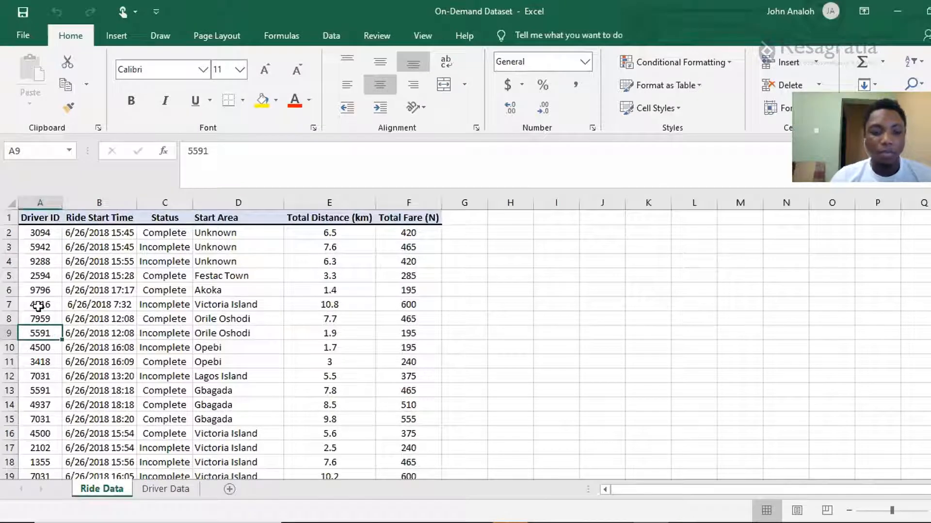
{"action": "key", "text": "ctrl+Down"}
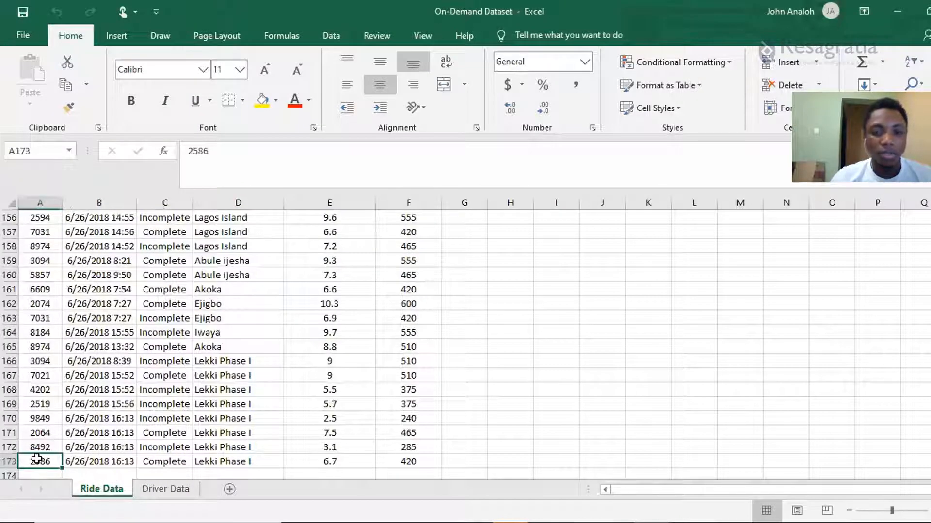
{"action": "key", "text": "ctrl+Down"}
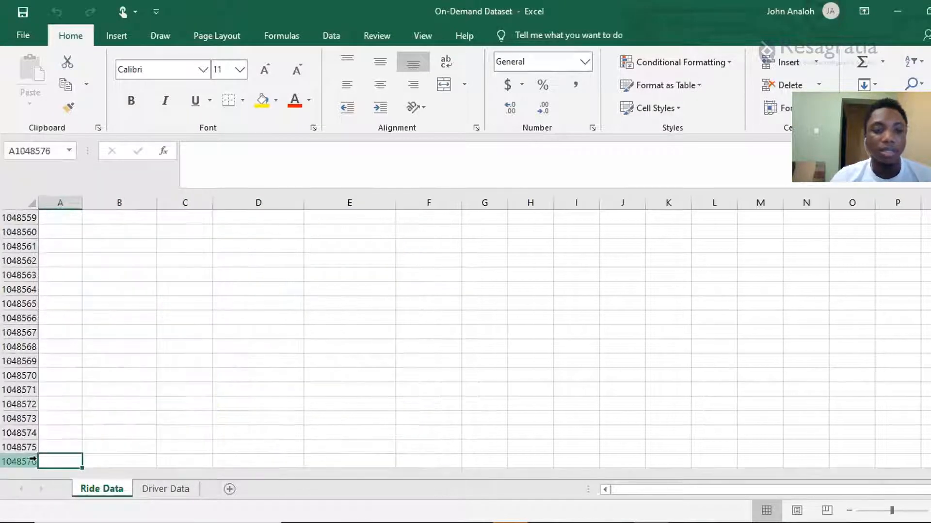
{"action": "key", "text": "Up"}
{"action": "key", "text": "Up"}
{"action": "key", "text": "Up"}
{"action": "key", "text": "Up"}
{"action": "key", "text": "Up"}
{"action": "key", "text": "Up"}
{"action": "key", "text": "Up"}
{"action": "key", "text": "Up"}
{"action": "key", "text": "Up"}
{"action": "key", "text": "Up"}
{"action": "key", "text": "Up"}
{"action": "key", "text": "Up"}
{"action": "key", "text": "Up"}
{"action": "key", "text": "Up"}
{"action": "key", "text": "Up"}
{"action": "key", "text": "Up"}
{"action": "key", "text": "Up"}
{"action": "key", "text": "Up"}
{"action": "key", "text": "Up"}
{"action": "key", "text": "Up"}
{"action": "key", "text": "Up"}
{"action": "key", "text": "Up"}
{"action": "key", "text": "Up"}
{"action": "key", "text": "Up"}
{"action": "key", "text": "Up"}
{"action": "key", "text": "Up"}
{"action": "key", "text": "Up"}
{"action": "key", "text": "Up"}
{"action": "key", "text": "Up"}
{"action": "key", "text": "Up"}
{"action": "key", "text": "Up"}
{"action": "key", "text": "Up"}
{"action": "key", "text": "Up"}
{"action": "key", "text": "Up"}
{"action": "key", "text": "Up"}
{"action": "key", "text": "Up"}
{"action": "key", "text": "Up"}
{"action": "key", "text": "Up"}
{"action": "key", "text": "Up"}
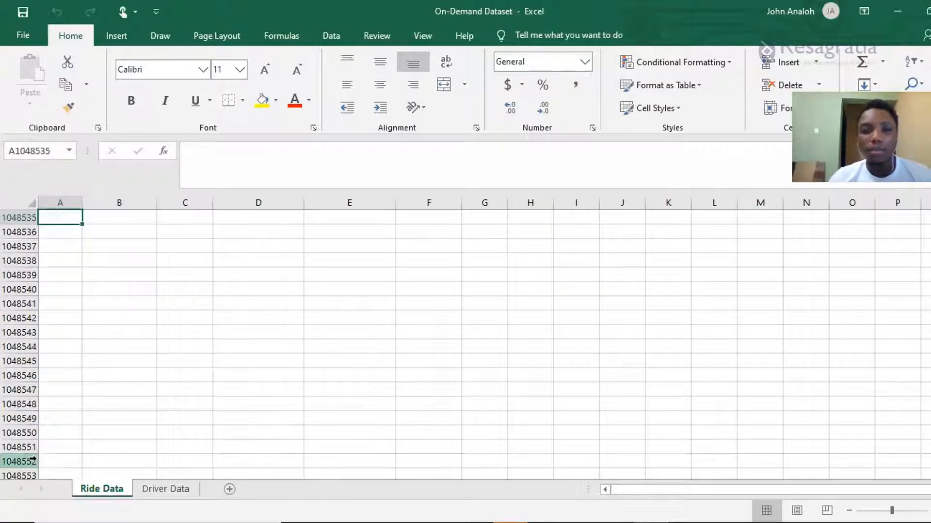
{"action": "key", "text": "ctrl+Up"}
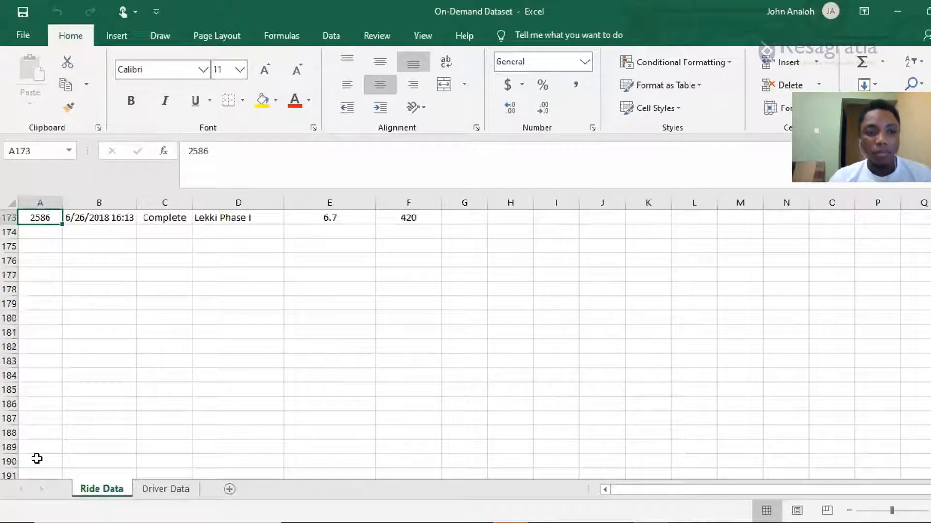
{"action": "key", "text": "ctrl+Up"}
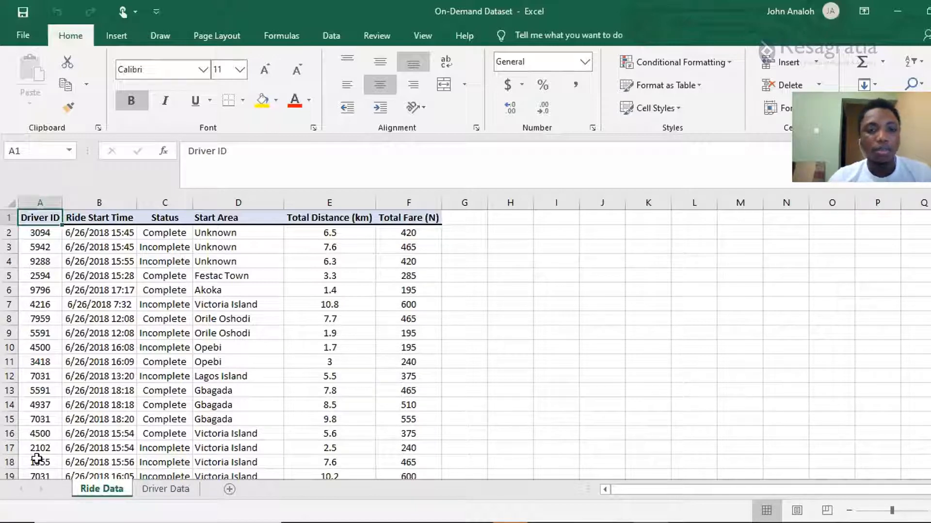
- Review the VLOOKUP syntax in Microsoft Whiteboard, and select the lookup table A1:B50 on the Driver Data sheet in Excel
{"action": "key", "text": "alt+Tab"}
{"action": "key", "text": "Tab"}
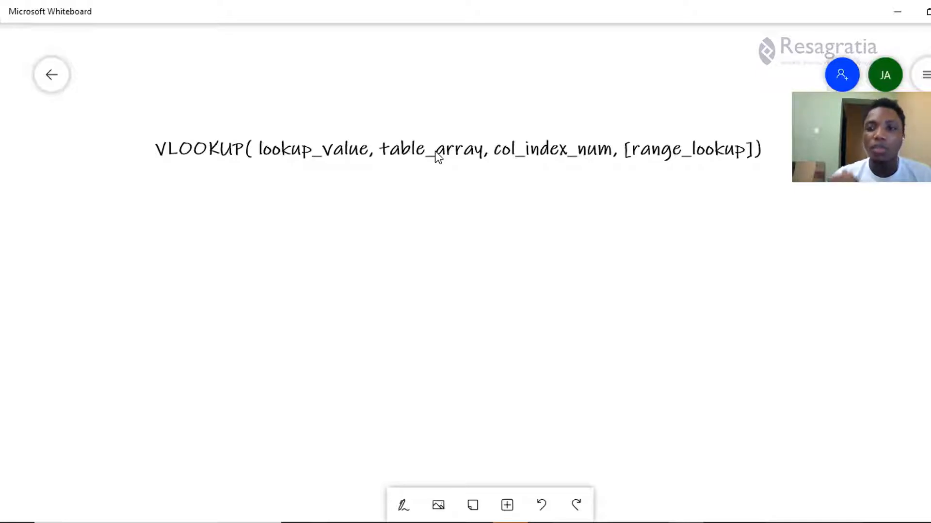
{"action": "key", "text": "alt+Tab"}
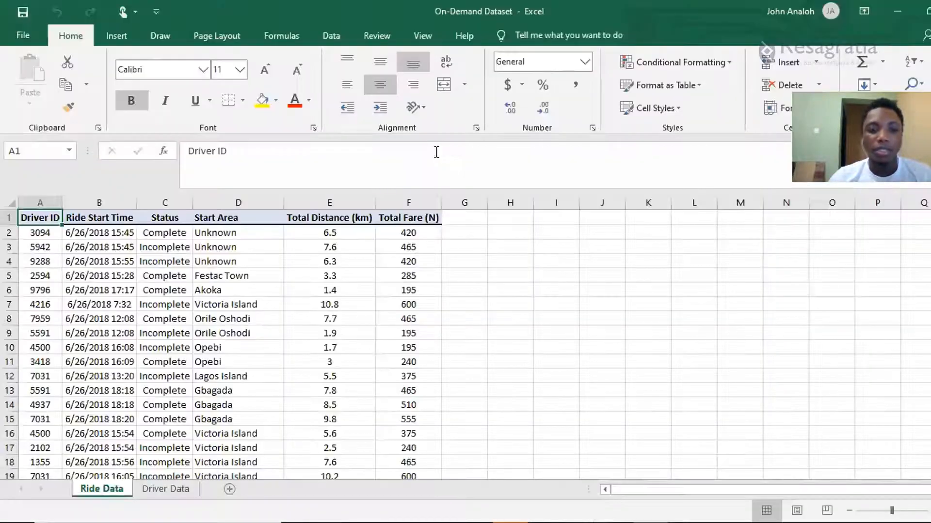
{"action": "key", "text": "ctrl+Page_Down"}
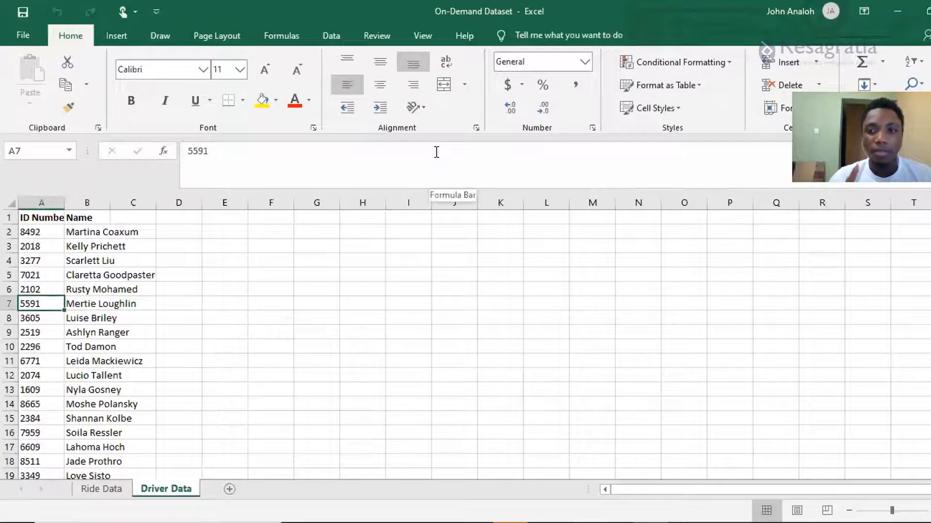
{"action": "left_click", "coordinate": [41, 222]}
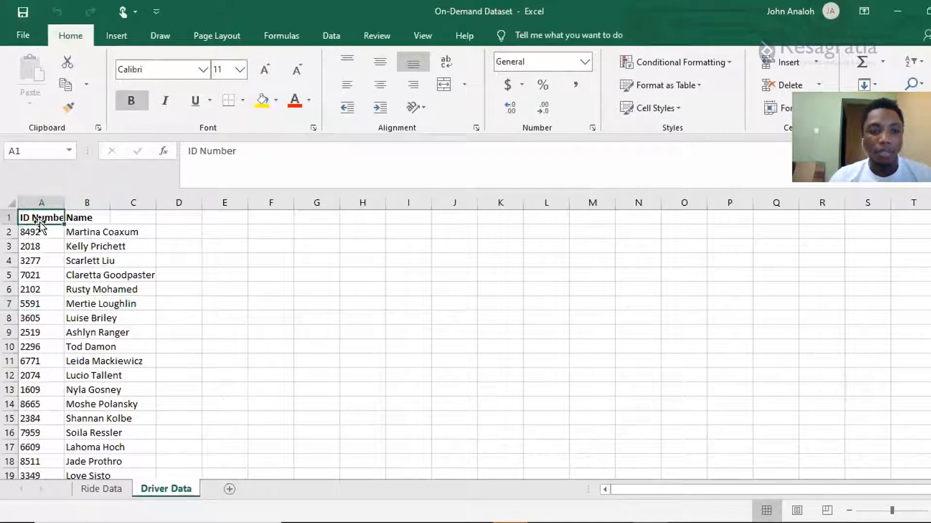
{"action": "left_click_drag", "start_coordinate": [41, 224], "coordinate": [87, 219]}
{"action": "key", "text": "ctrl+shift+Down"}
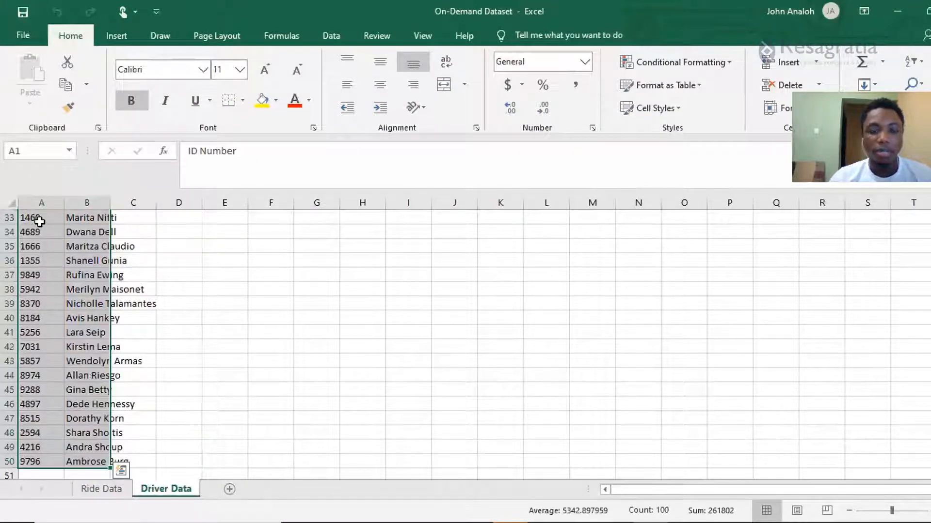
- Compare the col_index_num and range_lookup arguments in Microsoft Whiteboard with the Name column of Driver Data in Excel
{"action": "key", "text": "alt+Tab"}
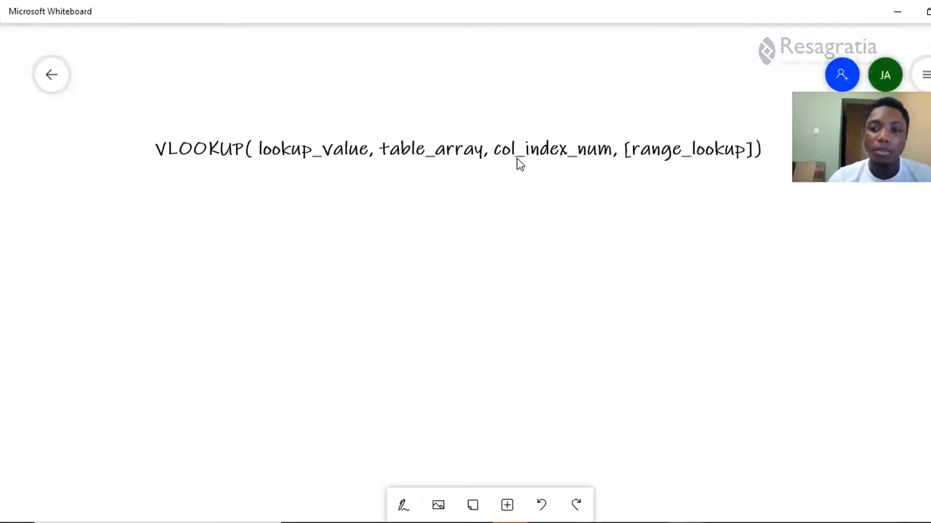
{"action": "key", "text": "alt+Tab"}
{"action": "scroll", "coordinate": [518, 158], "scroll_direction": "up", "scroll_amount": 10}
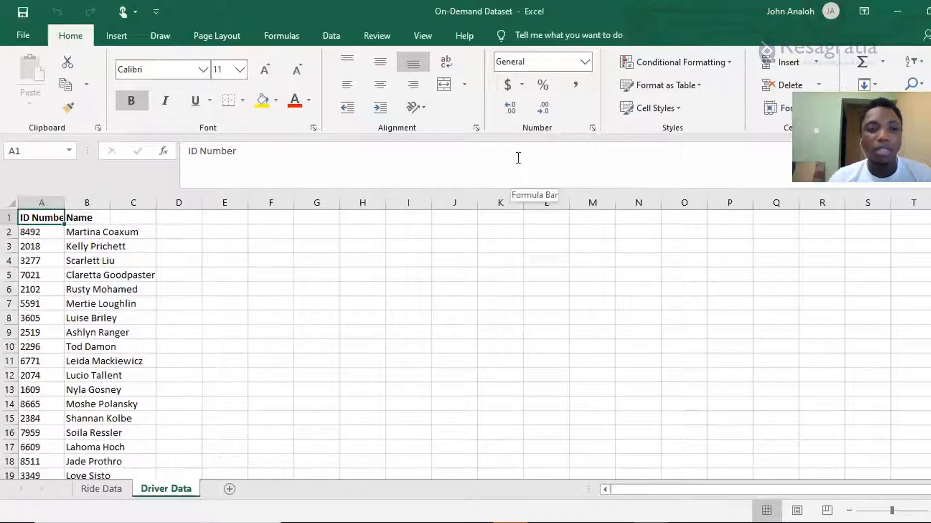
{"action": "key", "text": "Right"}
{"action": "key", "text": "alt+Tab"}
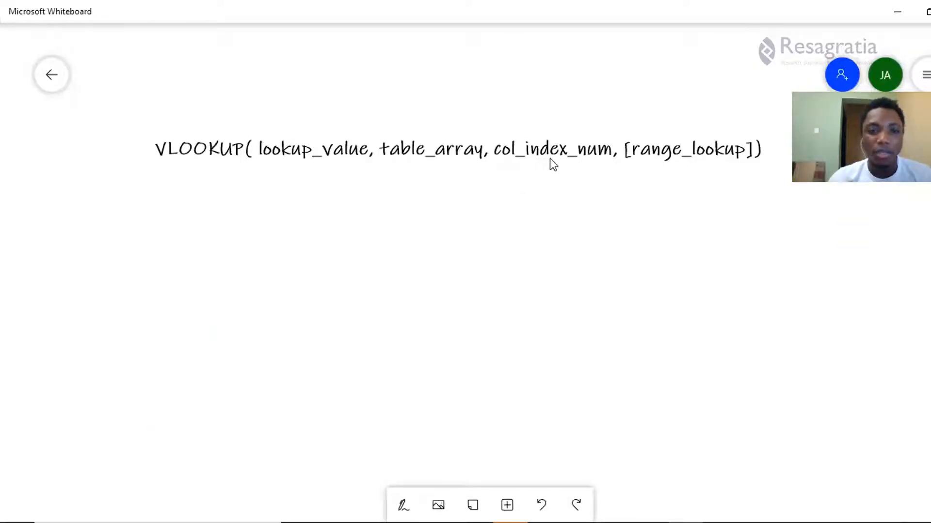
{"action": "key", "text": "alt+Tab"}
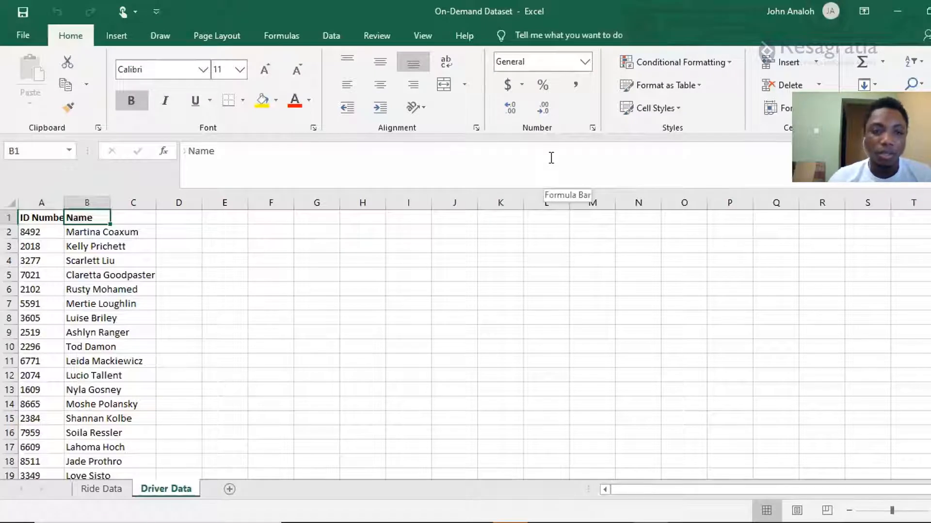
{"action": "key", "text": "alt+Tab"}
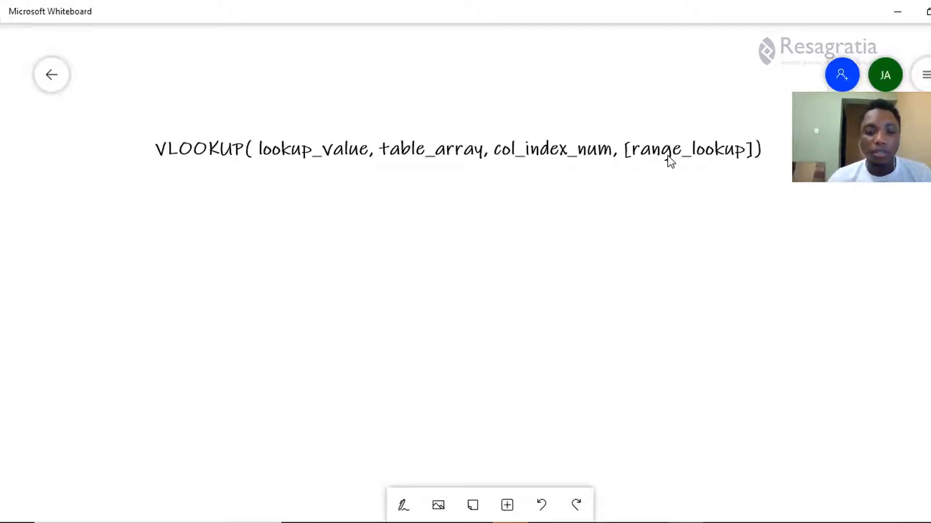
{"action": "key", "text": "alt+Tab"}
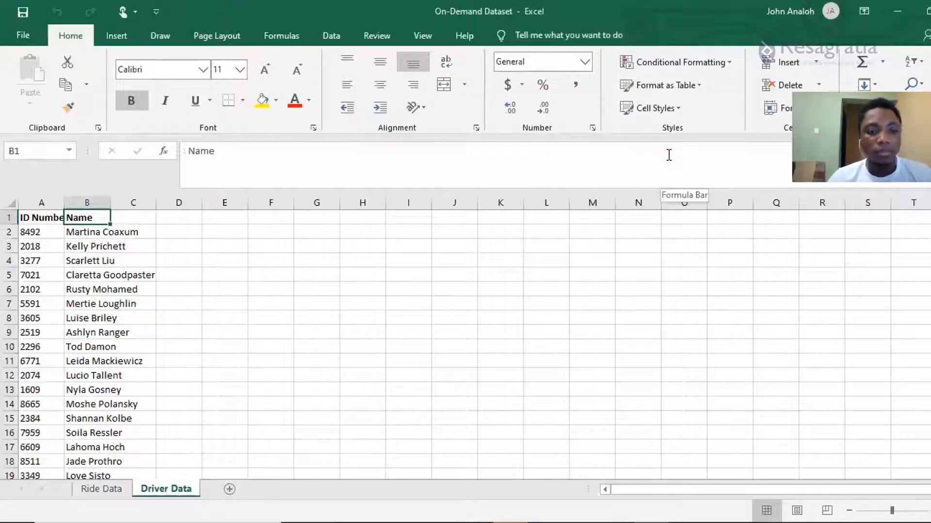
- Insert a new column B after Driver ID on the Ride Data sheet and enter the header "Driver Name" in B1
{"action": "key", "text": "ctrl+Page_Up"}
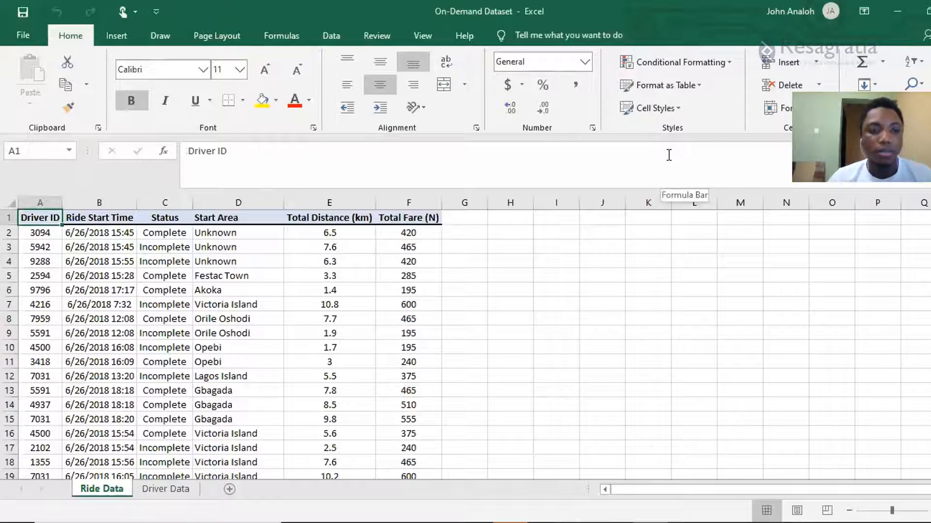
{"action": "key", "text": "Right"}
{"action": "key", "text": "ctrl+space"}
{"action": "key", "text": "ctrl+shift+plus"}
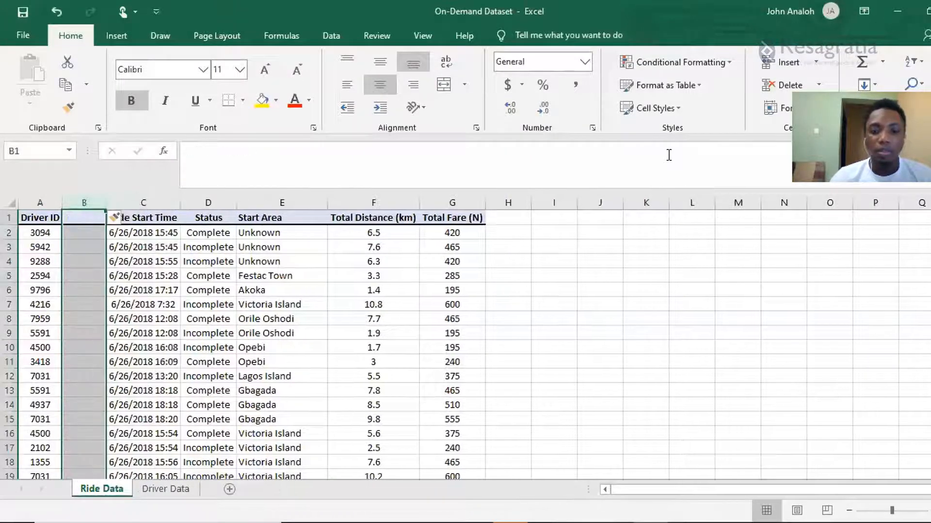
{"action": "key", "text": "Up"}
{"action": "type", "text": "Dri"}
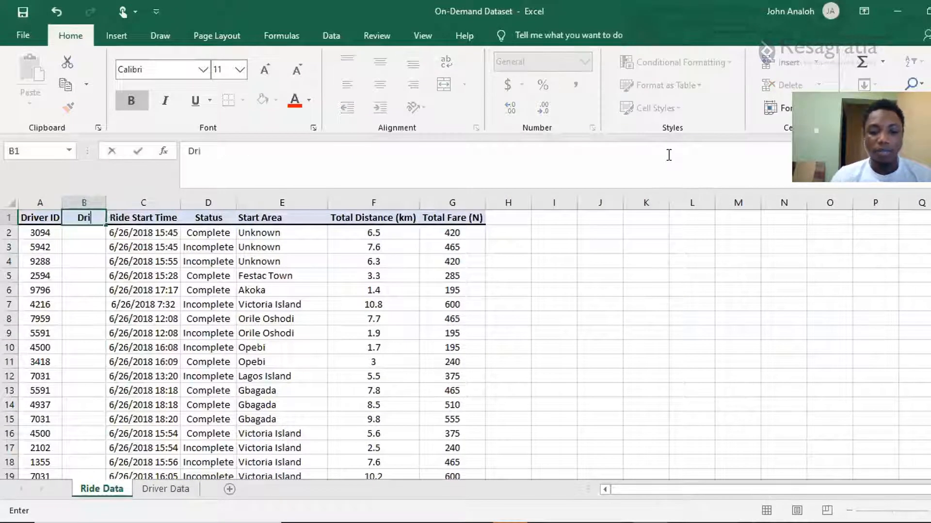
{"action": "type", "text": "ver Name"}
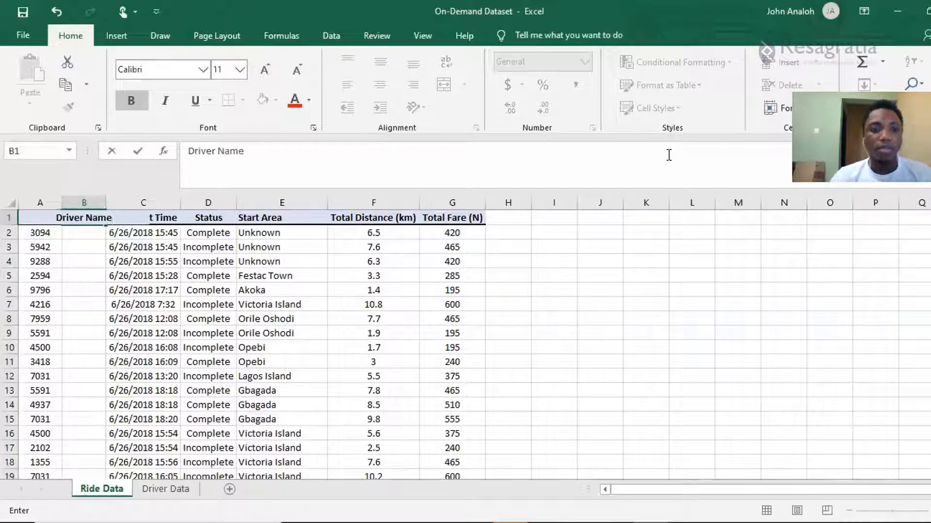
{"action": "key", "text": "Return"}
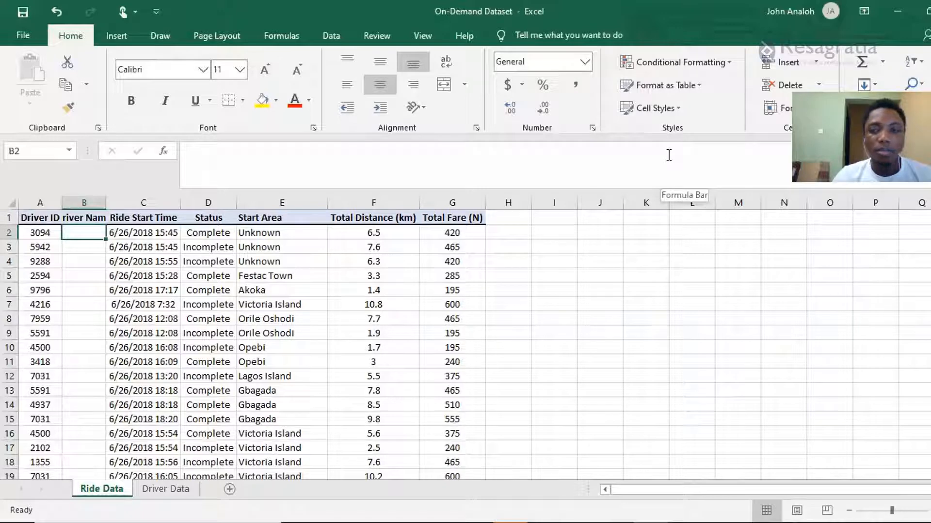
{"action": "key", "text": "ctrl+Down"}
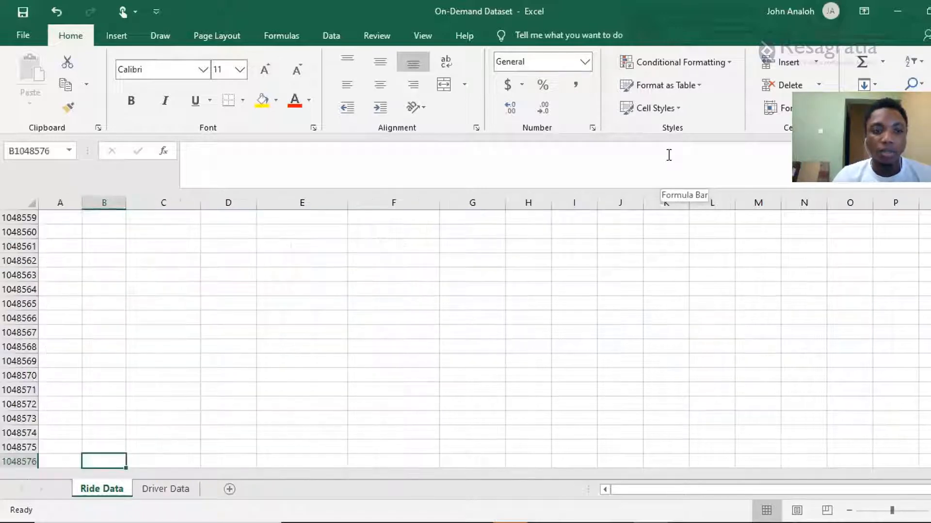
{"action": "key", "text": "ctrl+Up"}
{"action": "key", "text": "Left"}
{"action": "key", "text": "Down"}
{"action": "key", "text": "Right"}
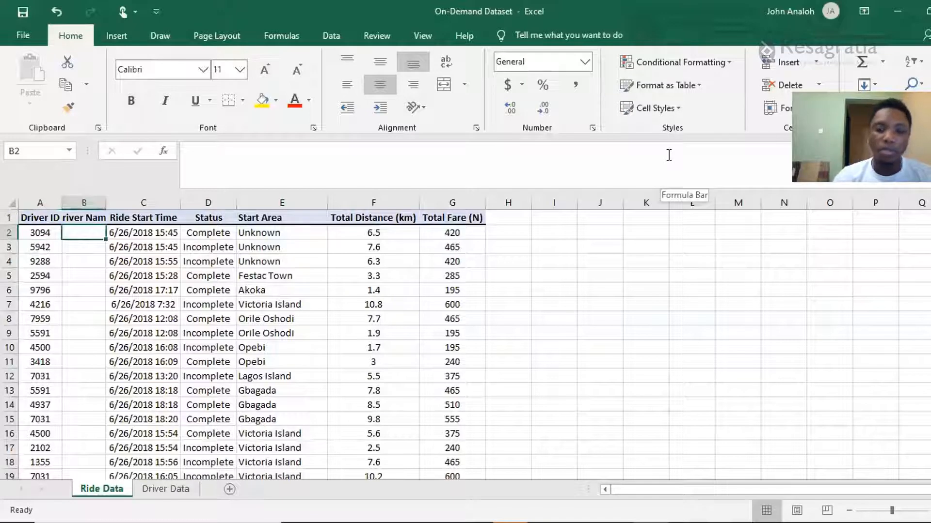
{"action": "type", "text": "="}
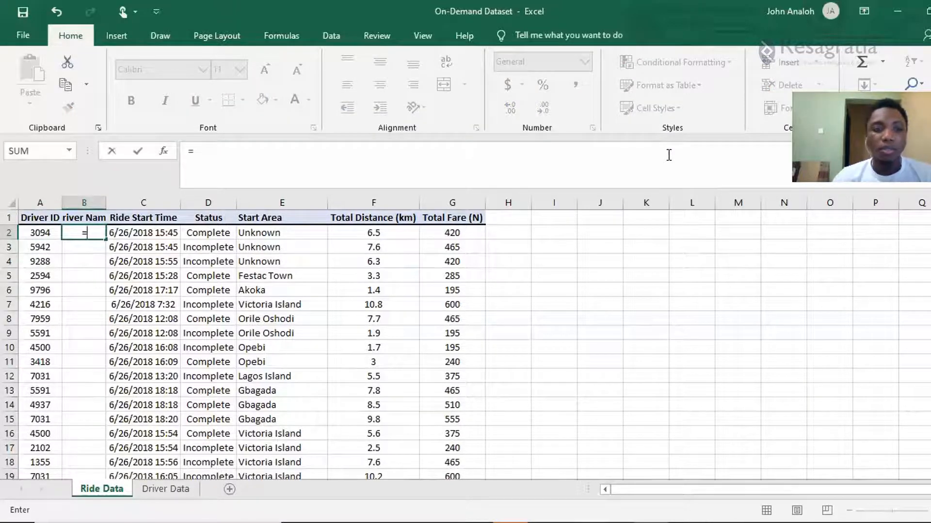
{"action": "key", "text": "BackSpace"}
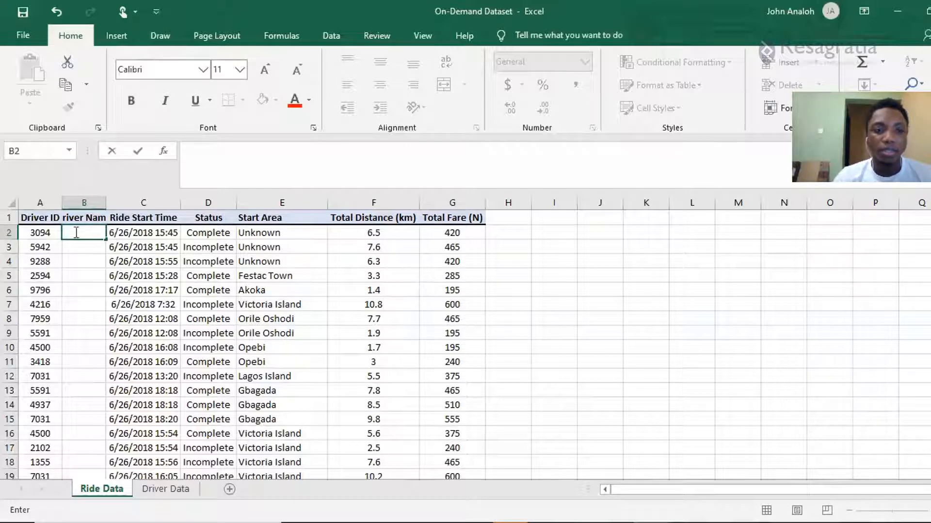
- Copy the first driver ID from A2 on the Ride Data sheet into the empty cell K8
{"action": "left_click", "coordinate": [43, 235]}
{"action": "key", "text": "ctrl+c"}
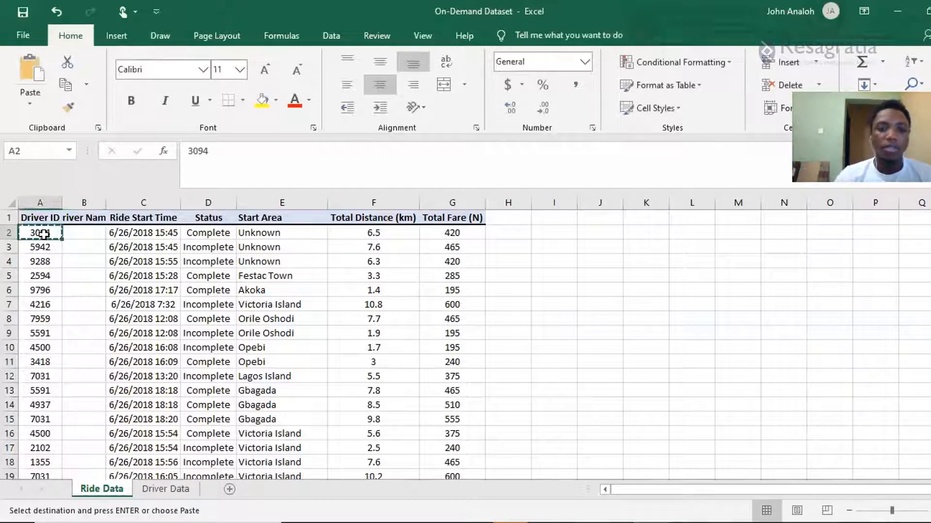
{"action": "left_click", "coordinate": [633, 324]}
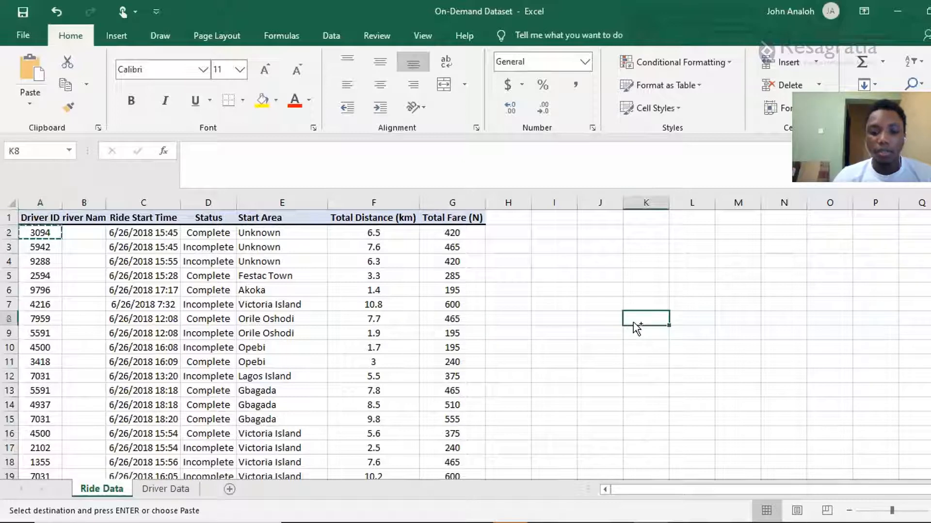
{"action": "key", "text": "ctrl+v"}
- Start a VLOOKUP formula in L8 with K8 as the lookup value
{"action": "key", "text": "Tab"}
{"action": "type", "text": "="}
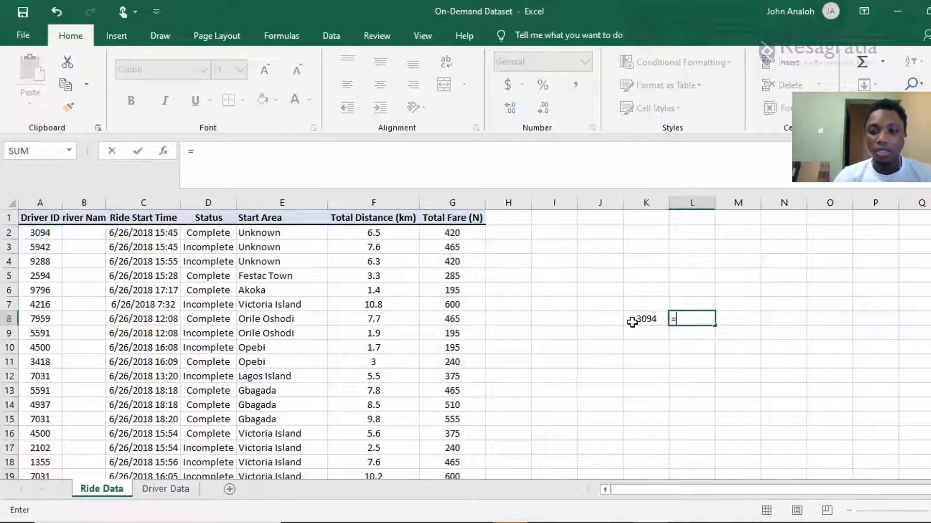
{"action": "type", "text": "vlook"}
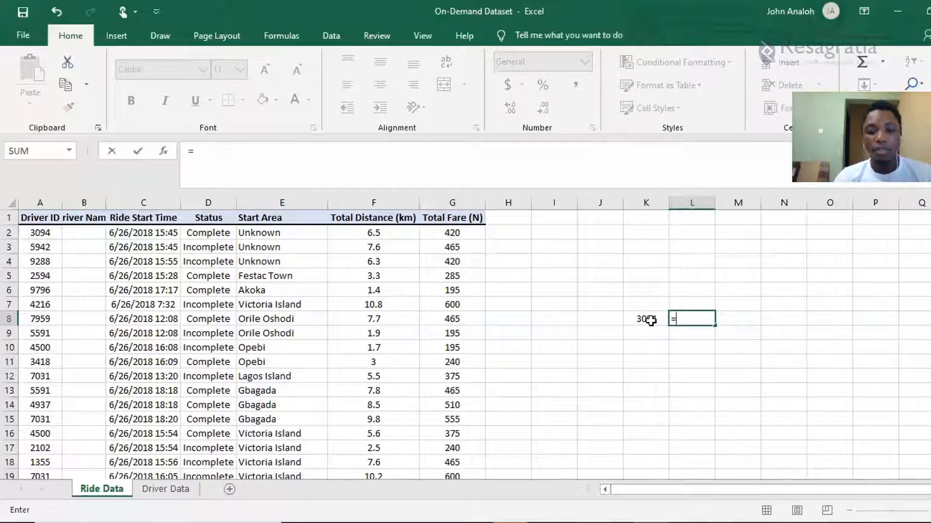
{"action": "key", "text": "Tab"}
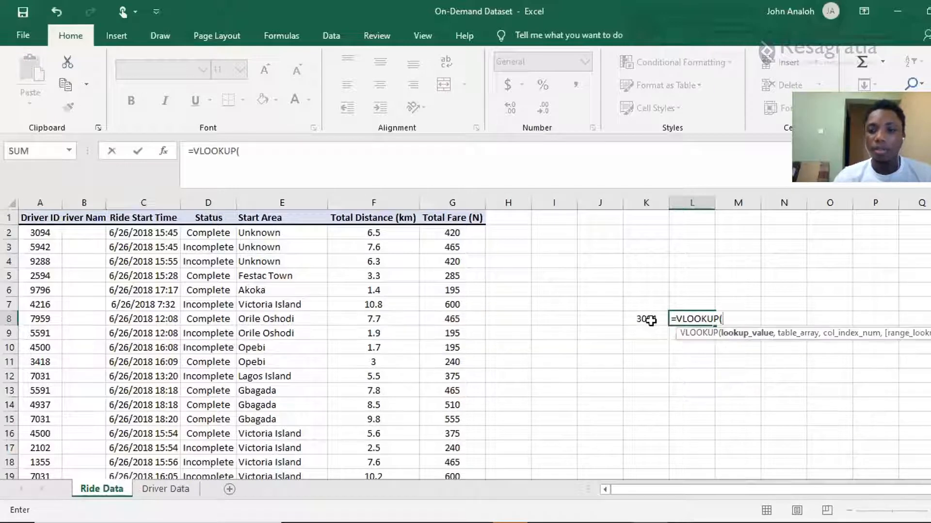
{"action": "left_click", "coordinate": [644, 318]}
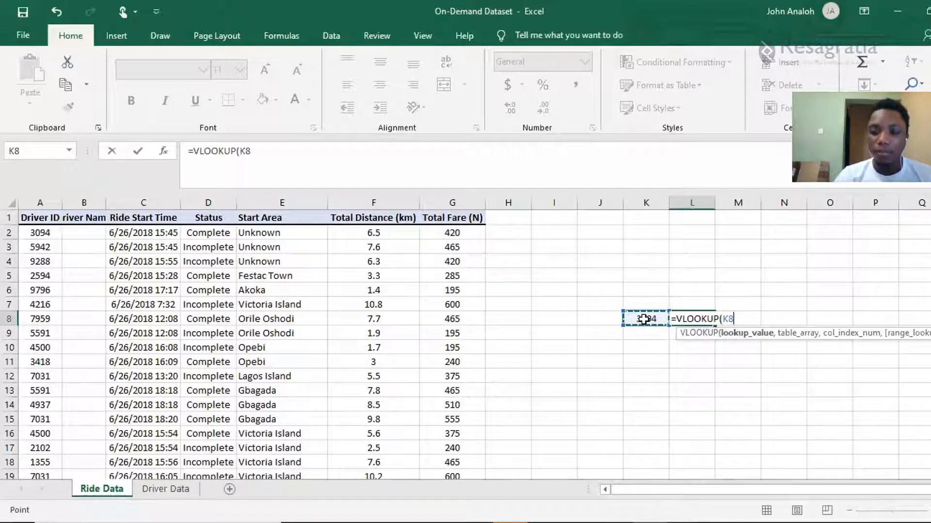
{"action": "type", "text": ","}
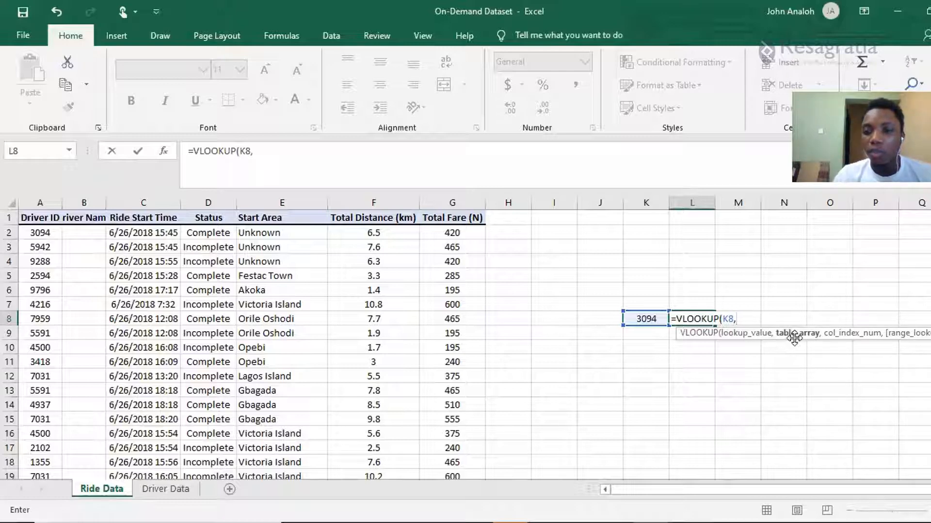
- Set the formula's table array to the absolute range $A$1:$B$50 on the Driver Data sheet
{"action": "key", "text": "ctrl+Page_Down"}
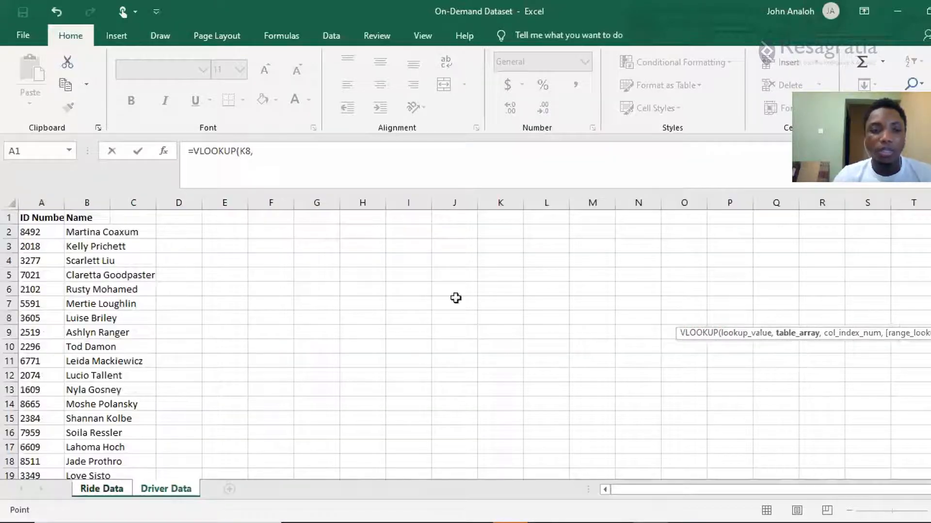
{"action": "left_click", "coordinate": [40, 217]}
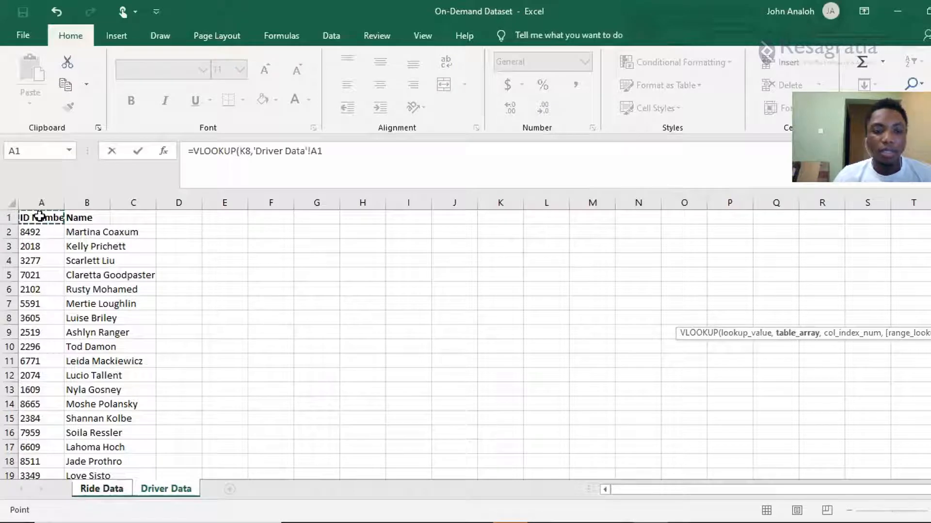
{"action": "key", "text": "shift+Right"}
{"action": "key", "text": "ctrl+shift+Down"}
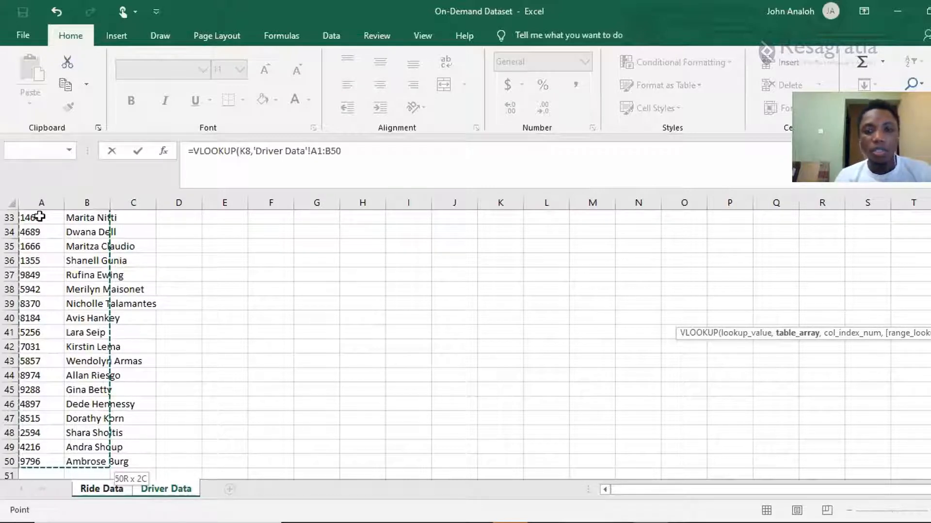
{"action": "key", "text": "F4"}
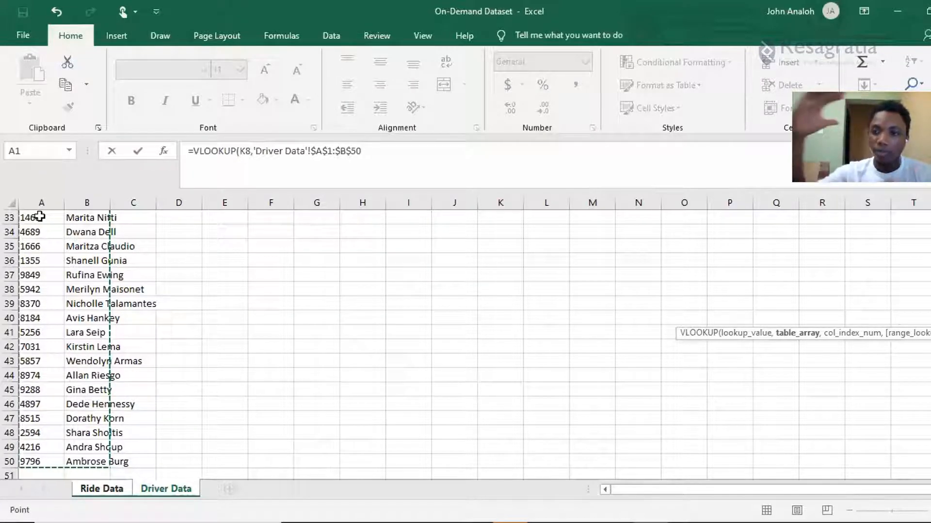
{"action": "type", "text": ","}
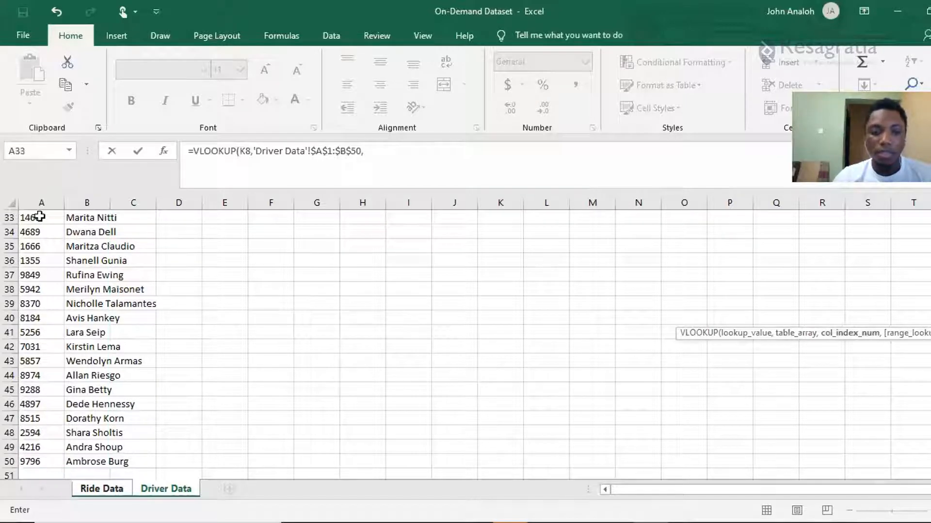
{"action": "key", "text": "ctrl+Page_Up"}
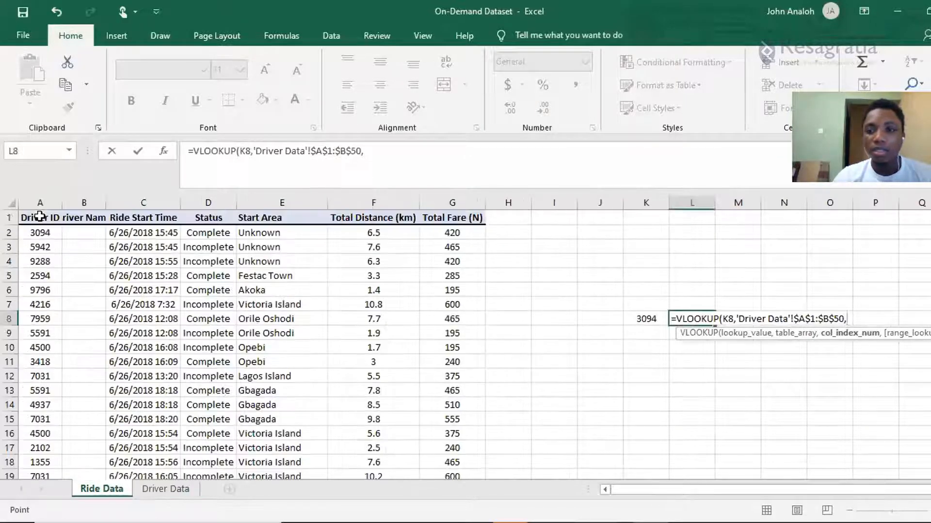
{"action": "key", "text": "ctrl+Page_Down"}
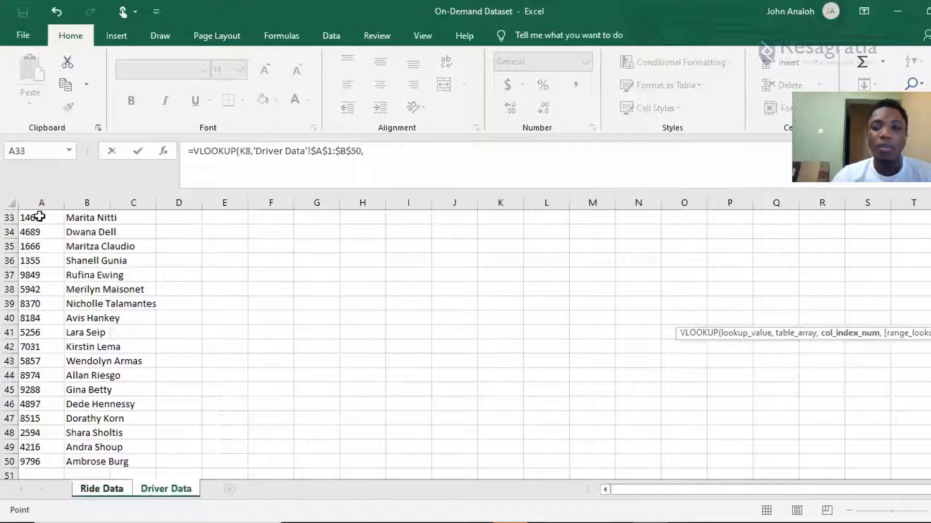
{"action": "left_click", "coordinate": [40, 217]}
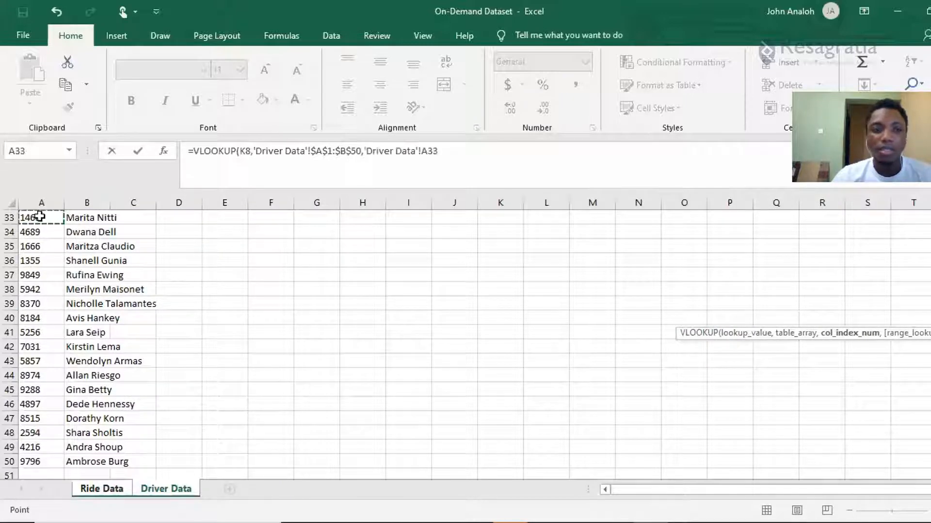
{"action": "scroll", "coordinate": [40, 216], "scroll_direction": "up", "scroll_amount": 11}
{"action": "left_click", "coordinate": [39, 217]}
{"action": "key", "text": "Right"}
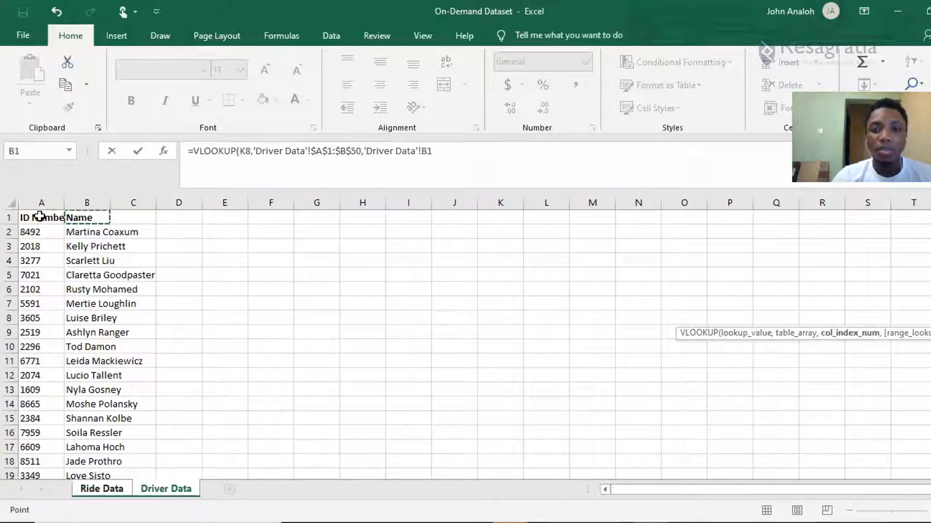
{"action": "key", "text": "Left"}
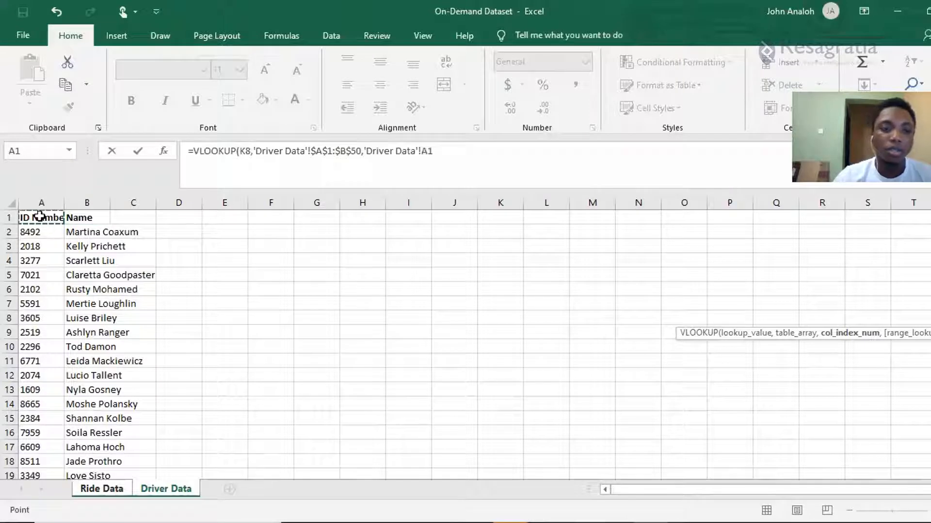
{"action": "key", "text": "Right"}
{"action": "key", "text": "Left"}
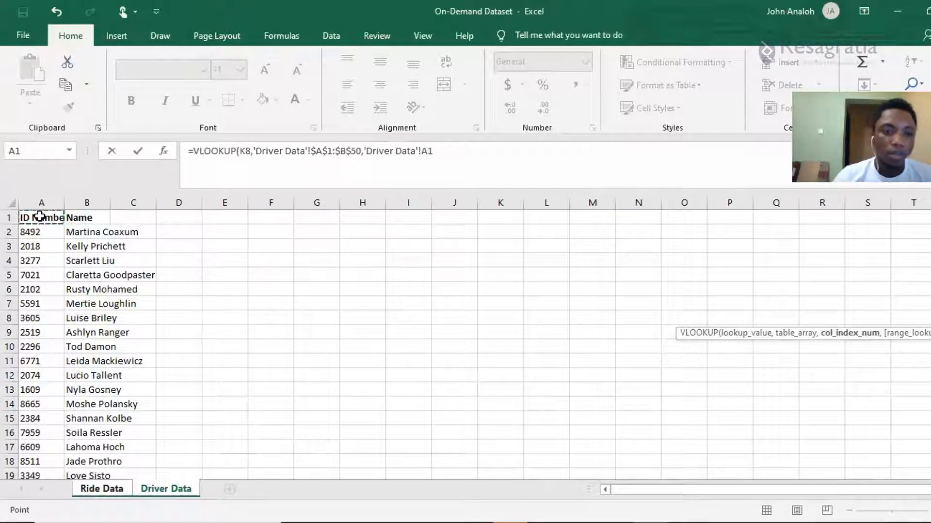
{"action": "key", "text": "Right"}
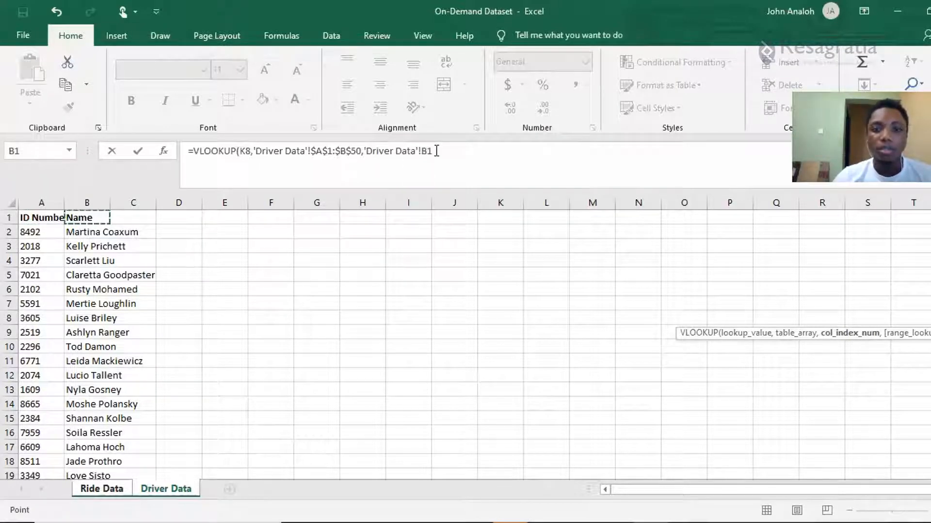
{"action": "key", "text": "BackSpace"}
{"action": "key", "text": "BackSpace"}
{"action": "key", "text": "BackSpace"}
{"action": "key", "text": "BackSpace"}
{"action": "key", "text": "BackSpace"}
{"action": "key", "text": "BackSpace"}
{"action": "key", "text": "BackSpace"}
{"action": "key", "text": "BackSpace"}
{"action": "key", "text": "BackSpace"}
{"action": "key", "text": "BackSpace"}
{"action": "key", "text": "BackSpace"}
{"action": "key", "text": "BackSpace"}
{"action": "key", "text": "BackSpace"}
{"action": "key", "text": "BackSpace"}
{"action": "key", "text": "BackSpace"}
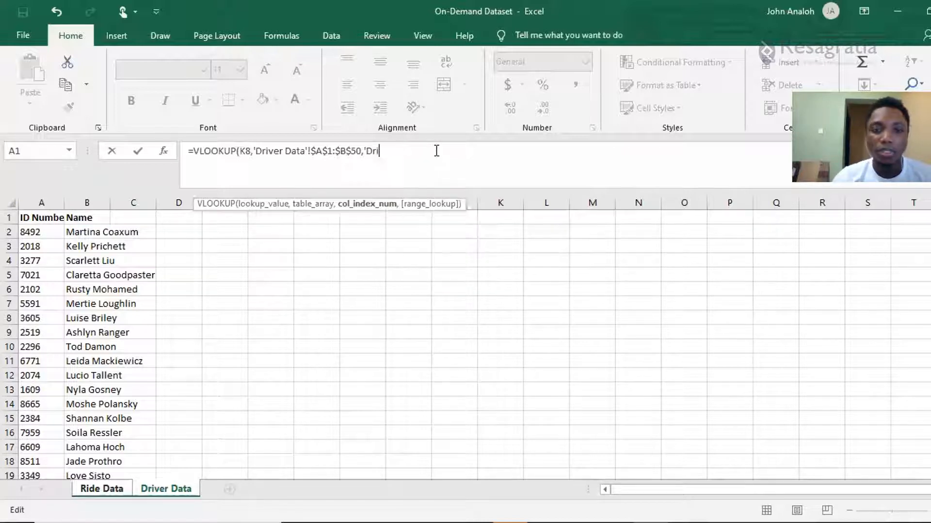
- Complete the VLOOKUP formula with column index 2 and FALSE for an exact match, and enter it
{"action": "type", "text": "2,"}
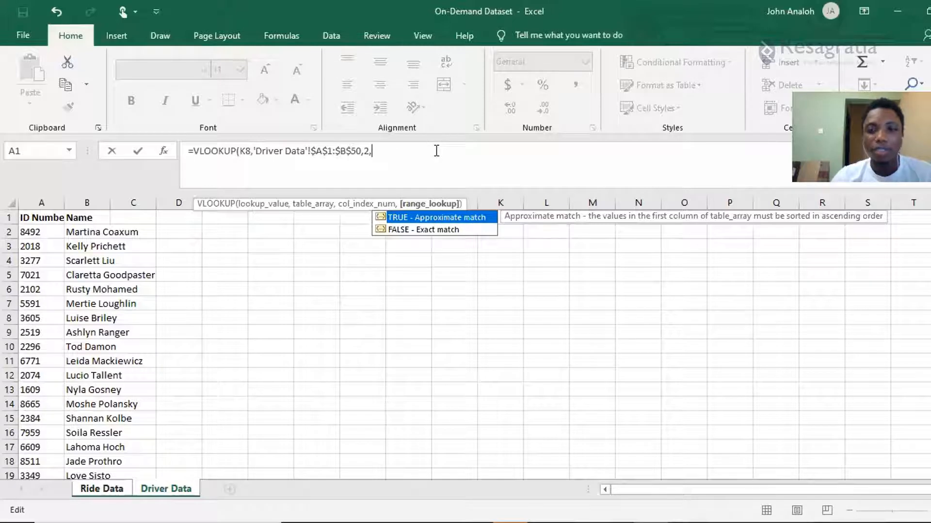
{"action": "type", "text": "fals"}
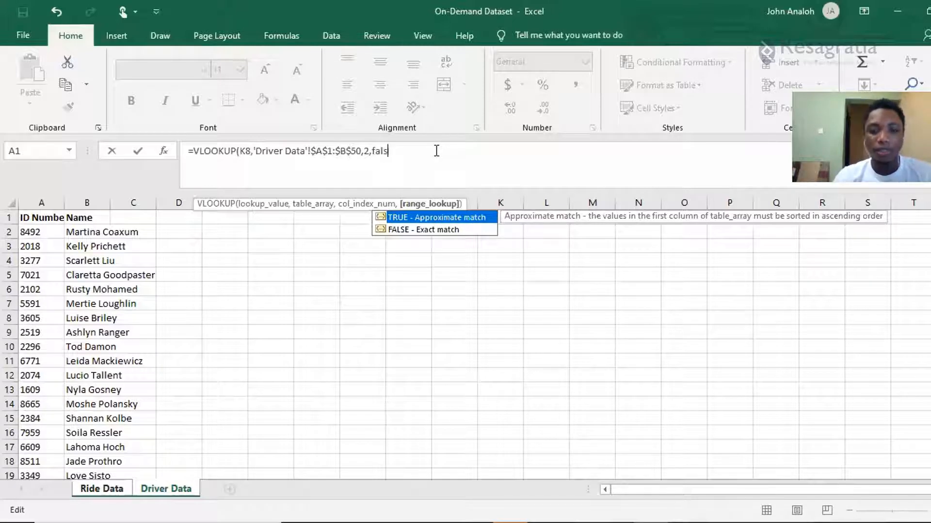
{"action": "type", "text": "e"}
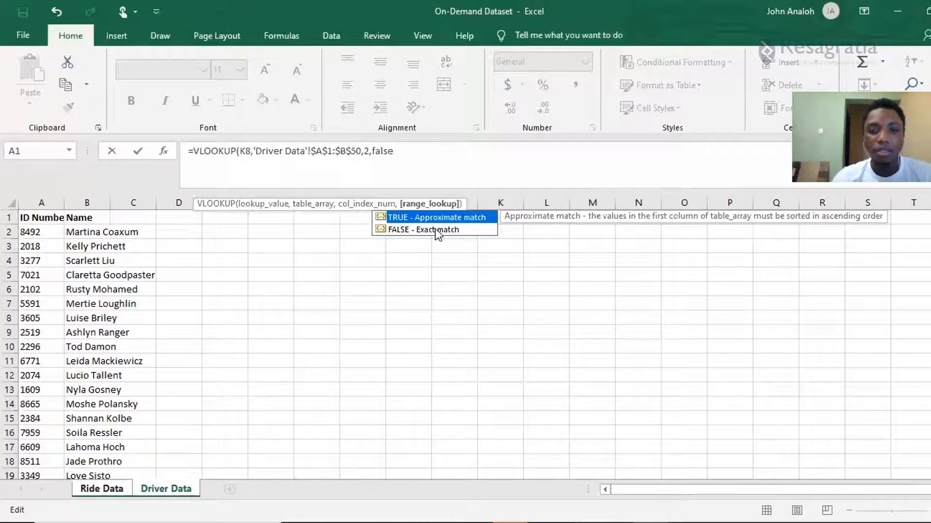
{"action": "double_click", "coordinate": [438, 230]}
{"action": "type", "text": ")"}
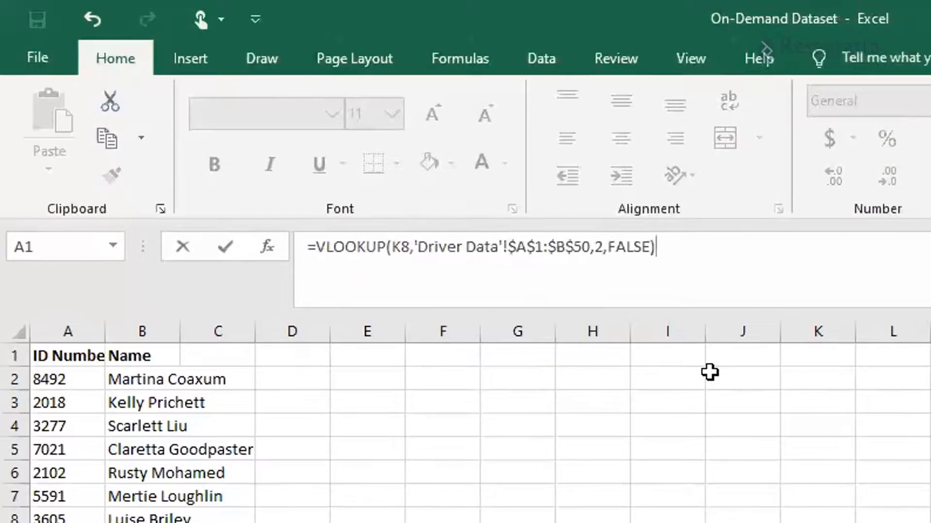
{"action": "key", "text": "Return"}
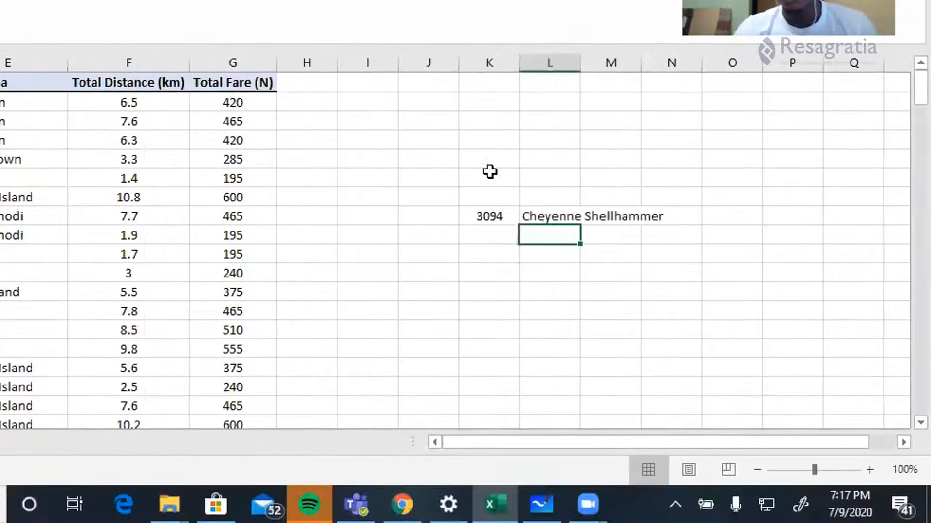
- Check the lookup result in L8 by scanning the ID Number column of Driver Data for the driver ID held in K8
{"action": "left_click", "coordinate": [534, 213]}
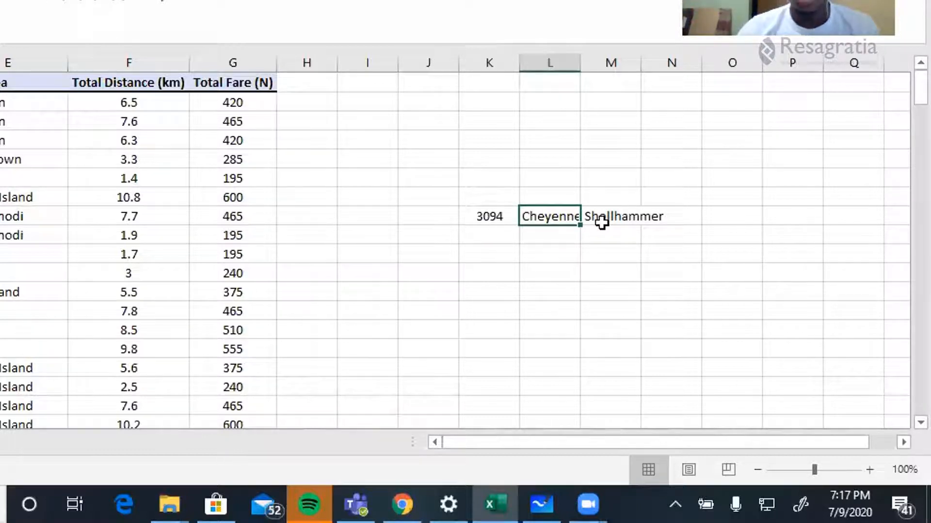
{"action": "key", "text": "ctrl+Page_Down"}
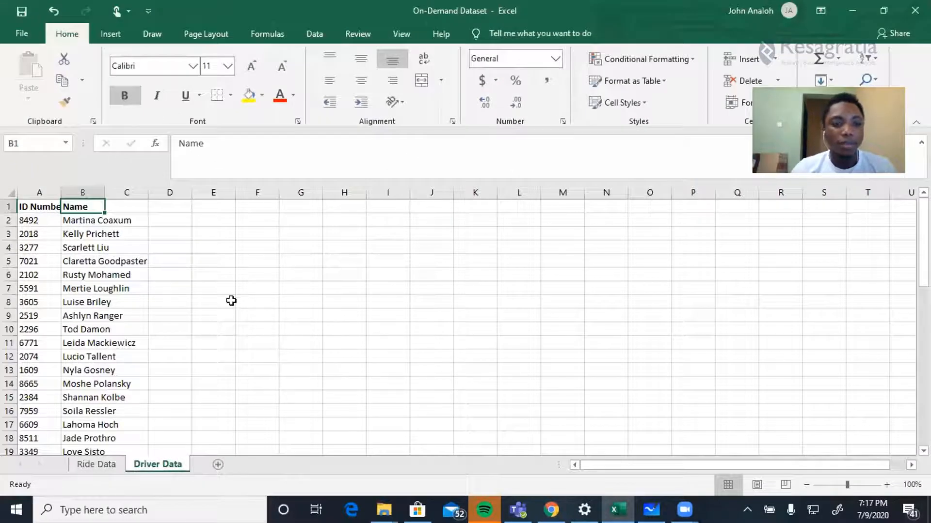
{"action": "key", "text": "ctrl+Page_Up"}
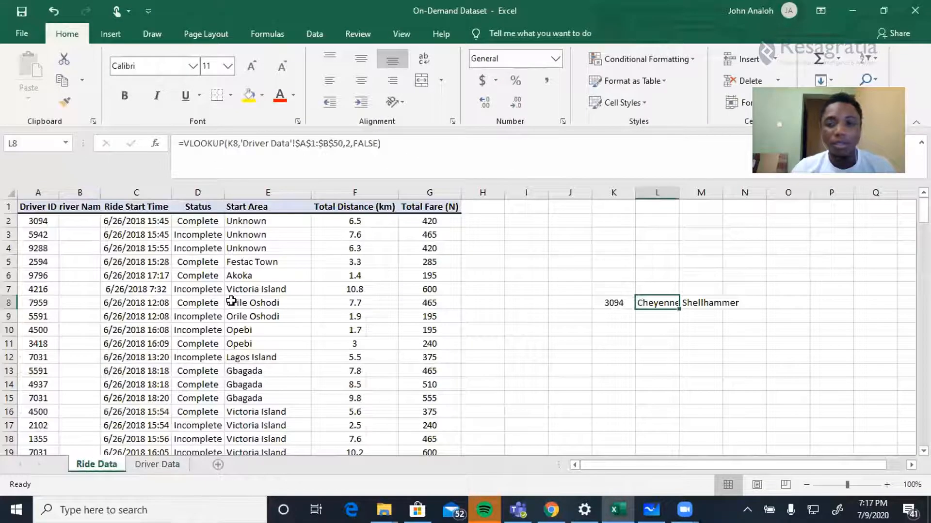
{"action": "key", "text": "ctrl+Page_Down"}
{"action": "left_click", "coordinate": [22, 328]}
{"action": "key", "text": "Down"}
{"action": "key", "text": "Down"}
{"action": "key", "text": "Down"}
{"action": "key", "text": "Down"}
{"action": "key", "text": "Down"}
{"action": "key", "text": "Down"}
{"action": "key", "text": "Down"}
{"action": "key", "text": "Down"}
{"action": "key", "text": "Down"}
{"action": "key", "text": "Down"}
{"action": "key", "text": "Down"}
{"action": "key", "text": "Down"}
{"action": "key", "text": "Down"}
{"action": "key", "text": "Down"}
{"action": "key", "text": "Down"}
{"action": "key", "text": "Down"}
{"action": "key", "text": "Down"}
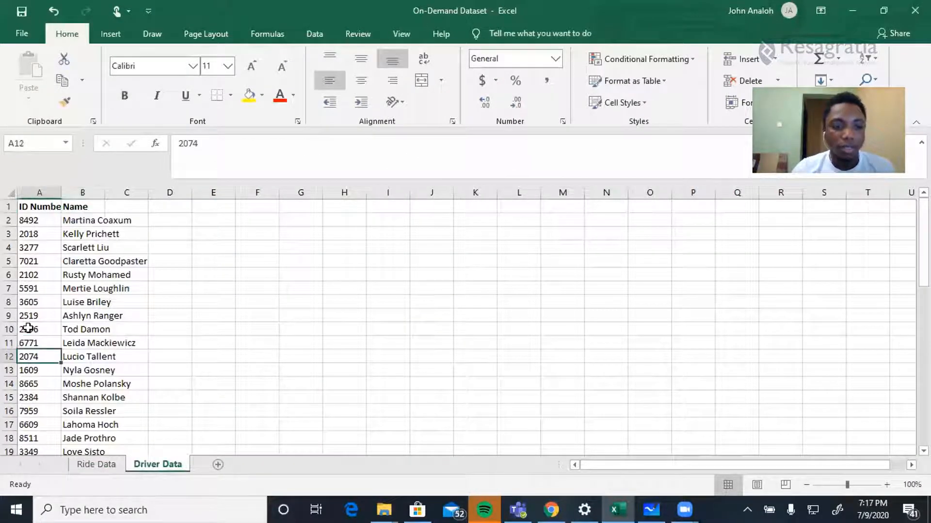
{"action": "key", "text": "Down"}
{"action": "key", "text": "Down"}
{"action": "key", "text": "Down"}
{"action": "key", "text": "Down"}
{"action": "key", "text": "Down"}
{"action": "key", "text": "Down"}
{"action": "key", "text": "Down"}
{"action": "key", "text": "Down"}
{"action": "key", "text": "Down"}
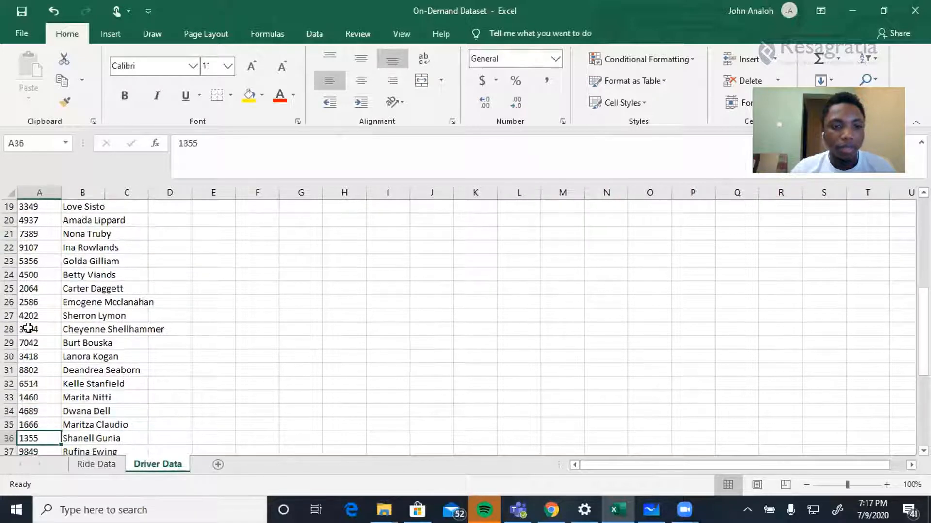
{"action": "key", "text": "Up"}
{"action": "key", "text": "Down"}
{"action": "key", "text": "Down"}
{"action": "key", "text": "Down"}
{"action": "key", "text": "Down"}
{"action": "key", "text": "Down"}
{"action": "key", "text": "Down"}
{"action": "key", "text": "Down"}
{"action": "key", "text": "Down"}
{"action": "key", "text": "Down"}
{"action": "key", "text": "Down"}
{"action": "key", "text": "Down"}
{"action": "key", "text": "Down"}
{"action": "key", "text": "Down"}
{"action": "key", "text": "Down"}
{"action": "key", "text": "Down"}
{"action": "key", "text": "Down"}
{"action": "key", "text": "Down"}
{"action": "key", "text": "Down"}
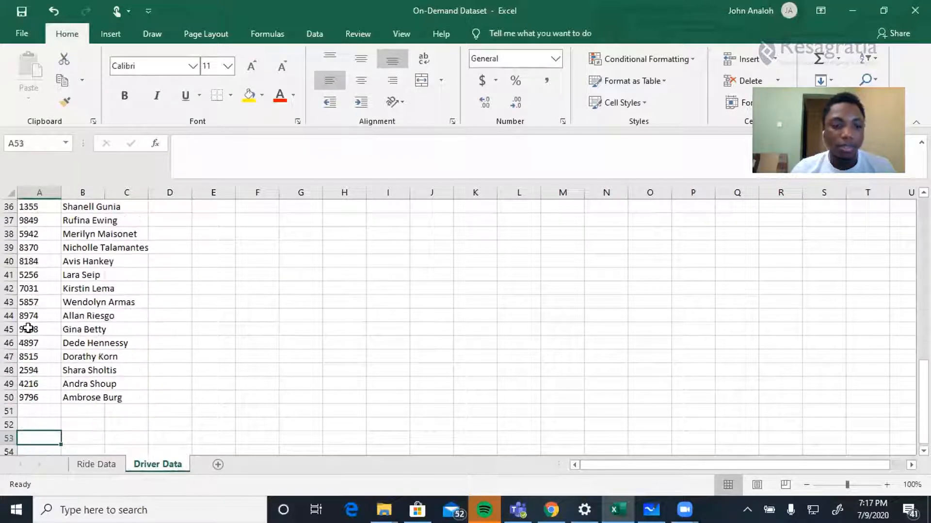
{"action": "key", "text": "Up"}
{"action": "key", "text": "Up"}
{"action": "key", "text": "Up"}
{"action": "key", "text": "Up"}
{"action": "key", "text": "Up"}
{"action": "key", "text": "Up"}
{"action": "key", "text": "Up"}
{"action": "key", "text": "Up"}
{"action": "key", "text": "Up"}
{"action": "key", "text": "Up"}
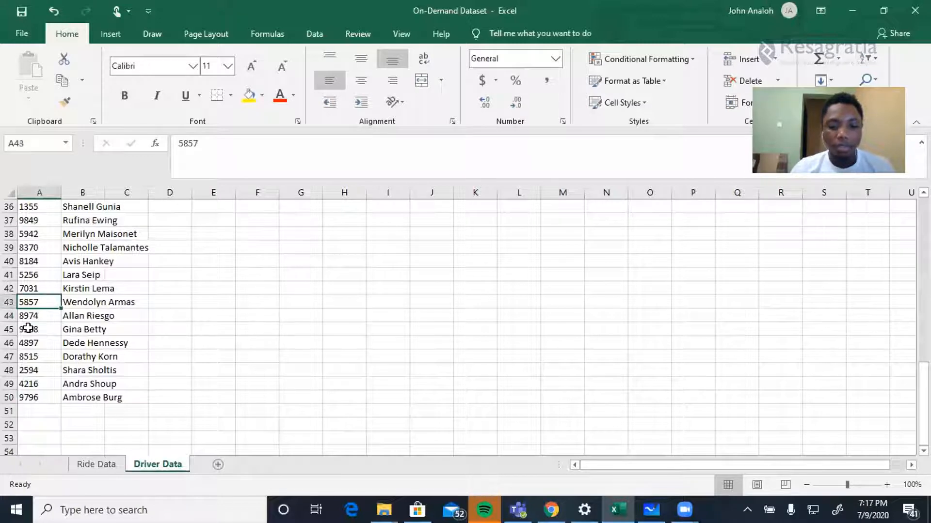
- Find the driver ID from K8 on the Driver Data sheet to check its name, and return to the Ride Data sheet
{"action": "key", "text": "ctrl+f"}
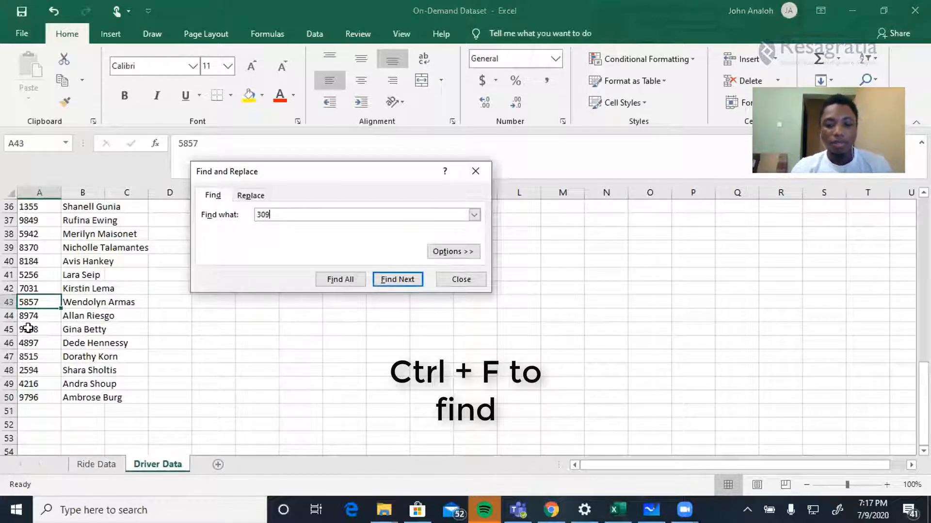
{"action": "type", "text": "3094"}
{"action": "key", "text": "Return"}
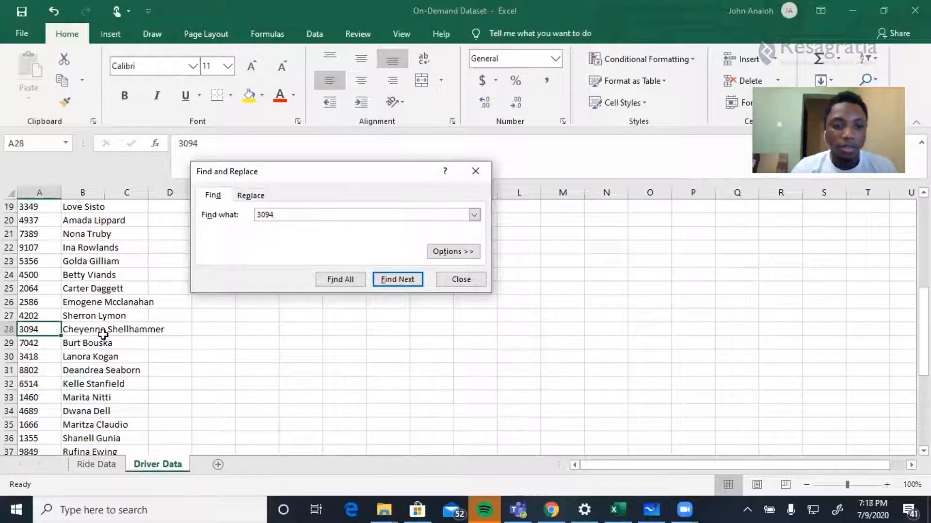
{"action": "left_click", "coordinate": [466, 277]}
{"action": "key", "text": "ctrl+Page_Up"}
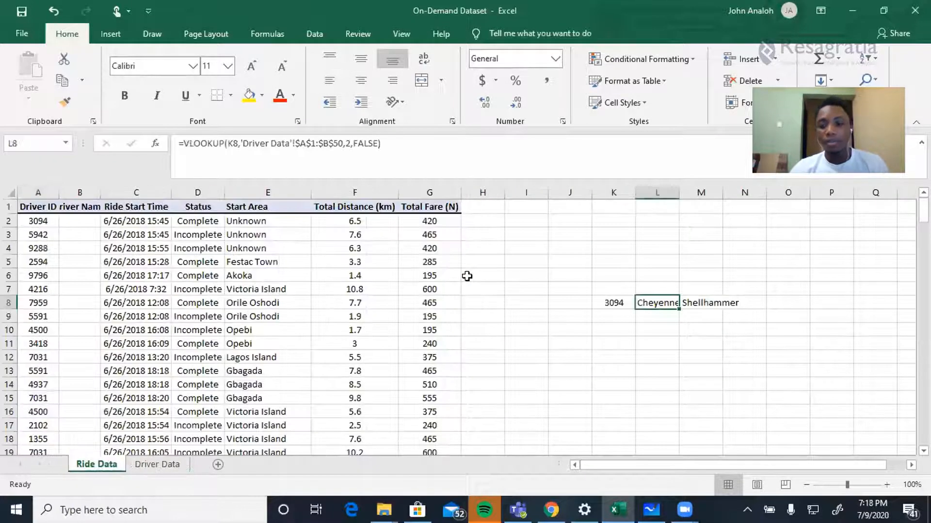
- Check how far the Driver ID column runs on the Ride Data sheet, ending at the Driver Name header in B1
{"action": "key", "text": "Left"}
{"action": "key", "text": "Left"}
{"action": "key", "text": "Left"}
{"action": "key", "text": "Left"}
{"action": "key", "text": "Left"}
{"action": "key", "text": "Left"}
{"action": "key", "text": "Left"}
{"action": "key", "text": "Left"}
{"action": "key", "text": "Left"}
{"action": "key", "text": "Left"}
{"action": "key", "text": "Left"}
{"action": "key", "text": "Up"}
{"action": "key", "text": "Up"}
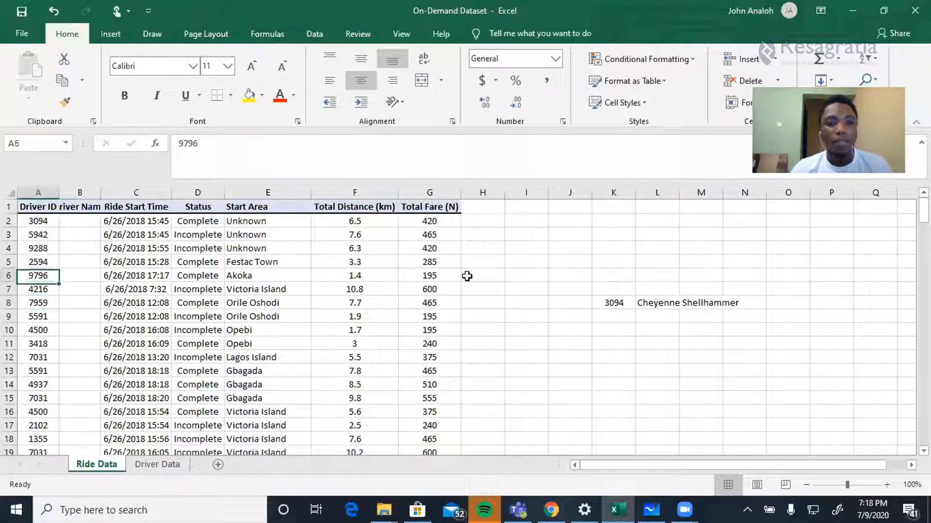
{"action": "key", "text": "Up"}
{"action": "key", "text": "Up"}
{"action": "key", "text": "Up"}
{"action": "key", "text": "Up"}
{"action": "key", "text": "ctrl+Down"}
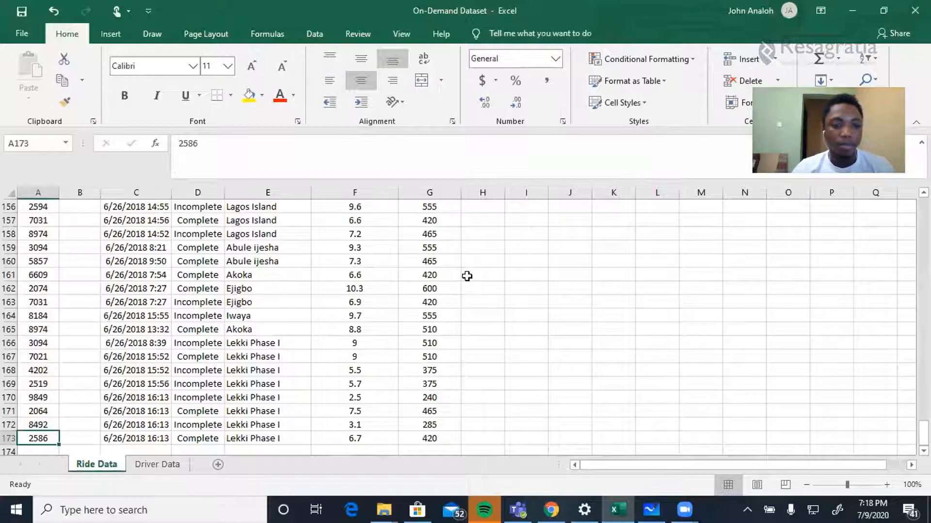
{"action": "key", "text": "Right"}
{"action": "key", "text": "ctrl+Up"}
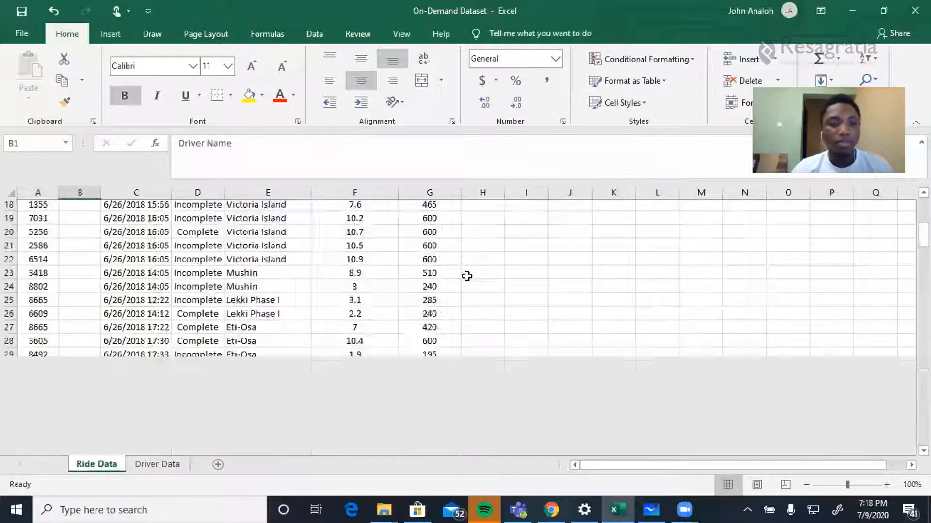
{"action": "key", "text": "Down"}
{"action": "type", "text": "=vlok"}
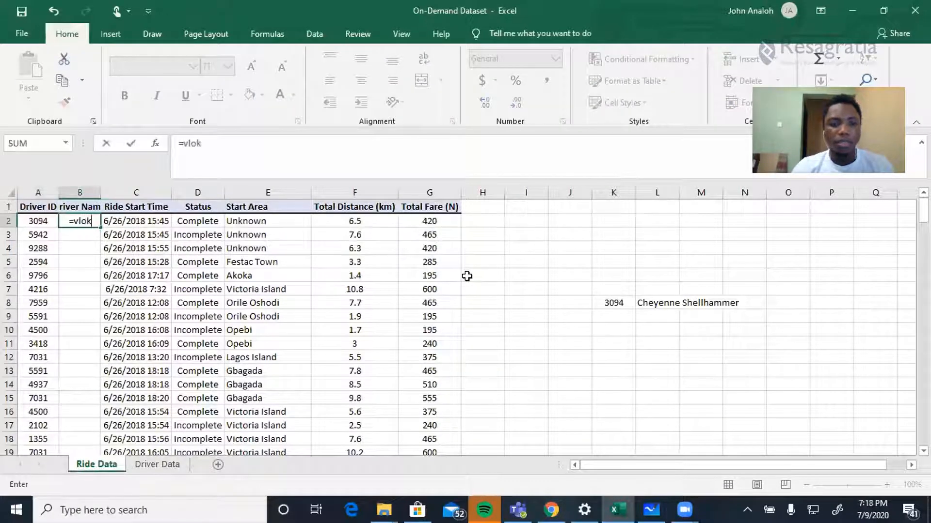
{"action": "key", "text": "Tab"}
{"action": "key", "text": "BackSpace"}
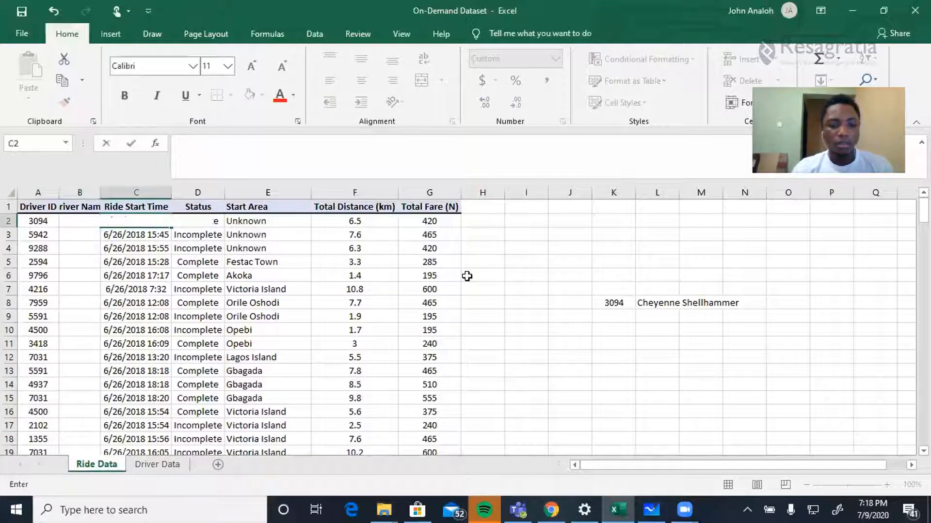
{"action": "key", "text": "ctrl+z"}
{"action": "key", "text": "Return"}
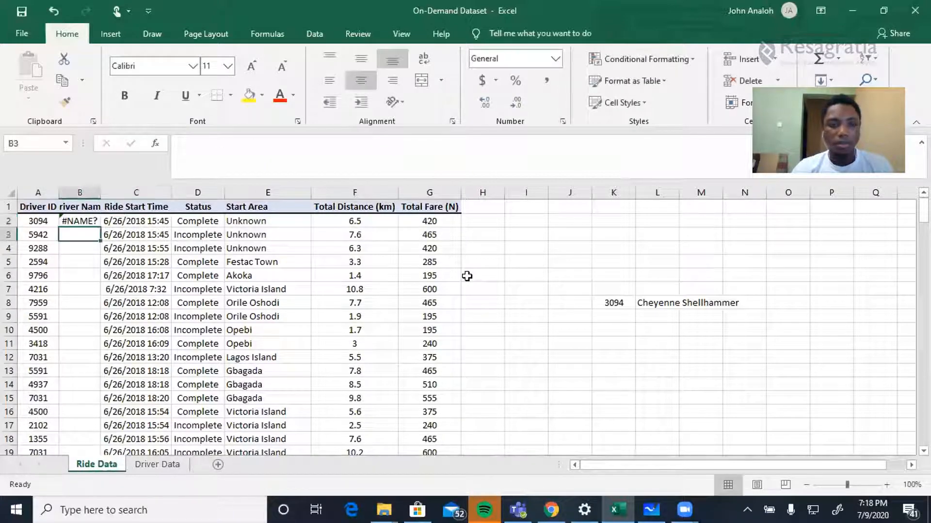
- Start a VLOOKUP formula in B2 of the Driver Name column with A2 as the lookup value
{"action": "key", "text": "Left"}
{"action": "key", "text": "Up"}
{"action": "key", "text": "Right"}
{"action": "type", "text": "=vl"}
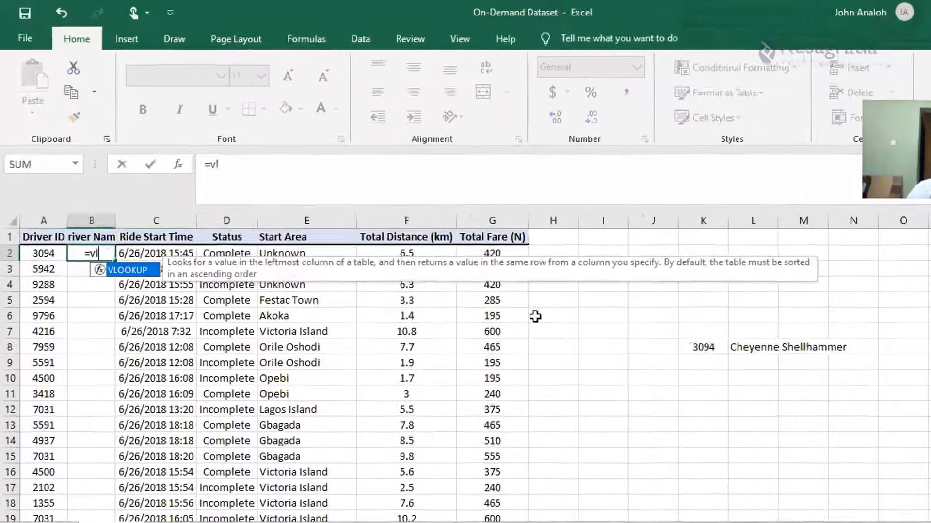
{"action": "key", "text": "Tab"}
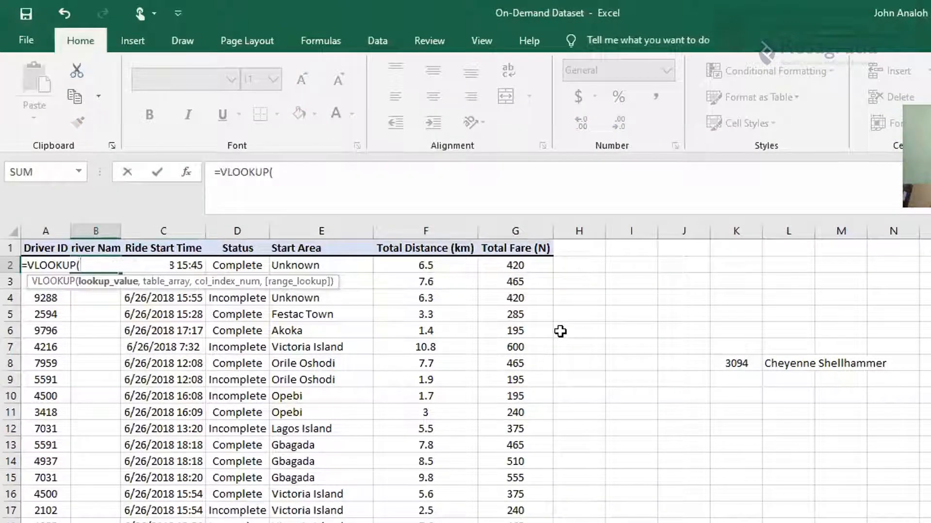
{"action": "key", "text": "Left"}
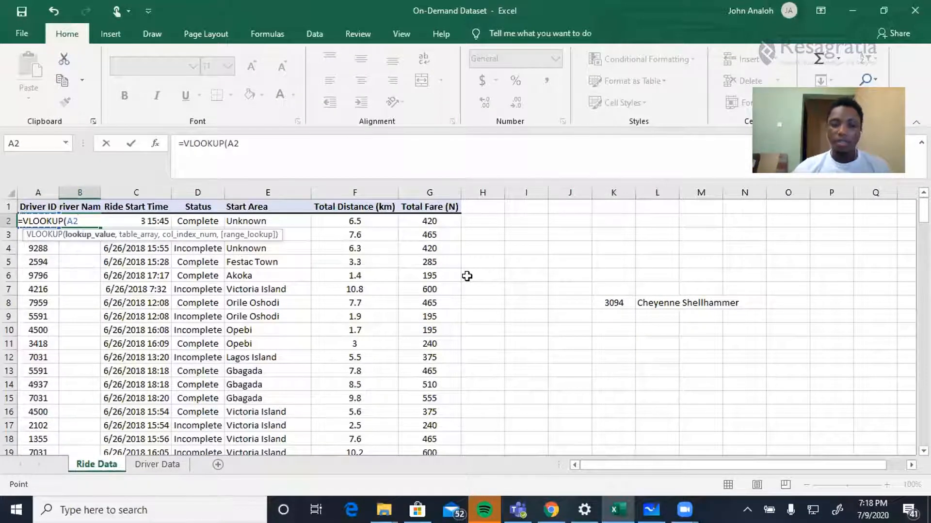
{"action": "type", "text": ","}
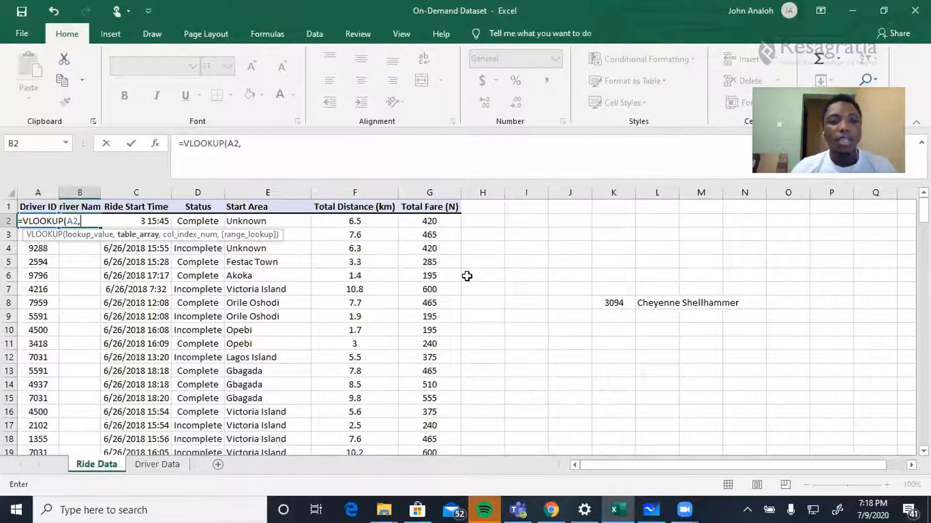
- Set the B2 formula's table array to the absolute range $A$1:$B$50 on the Driver Data sheet
{"action": "key", "text": "ctrl+Page_Down"}
{"action": "key", "text": "ctrl+Home"}
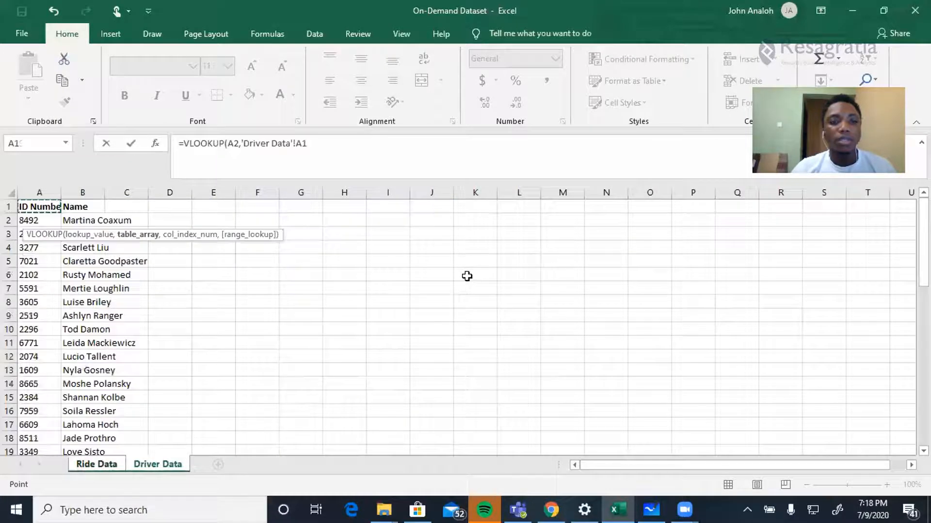
{"action": "key", "text": "shift+Right"}
{"action": "key", "text": "ctrl+shift+Down"}
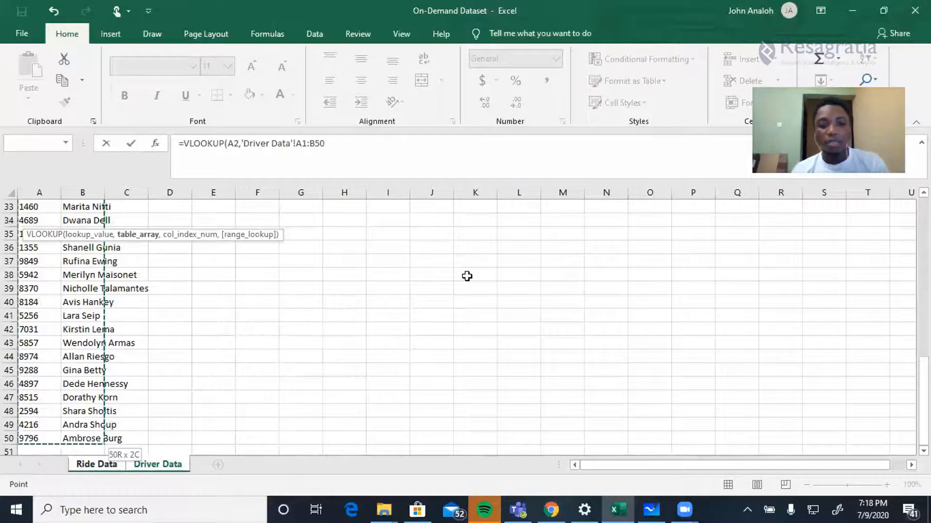
{"action": "key", "text": "F4"}
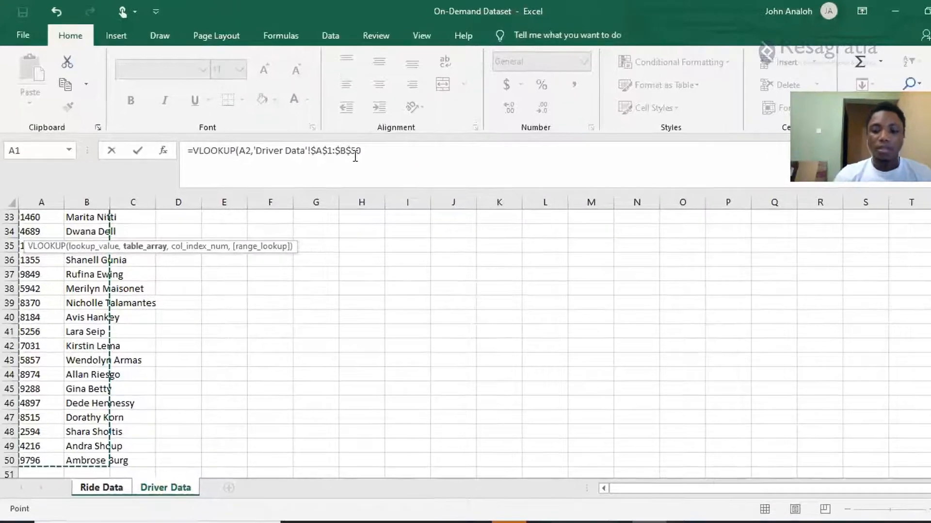
{"action": "type", "text": ","}
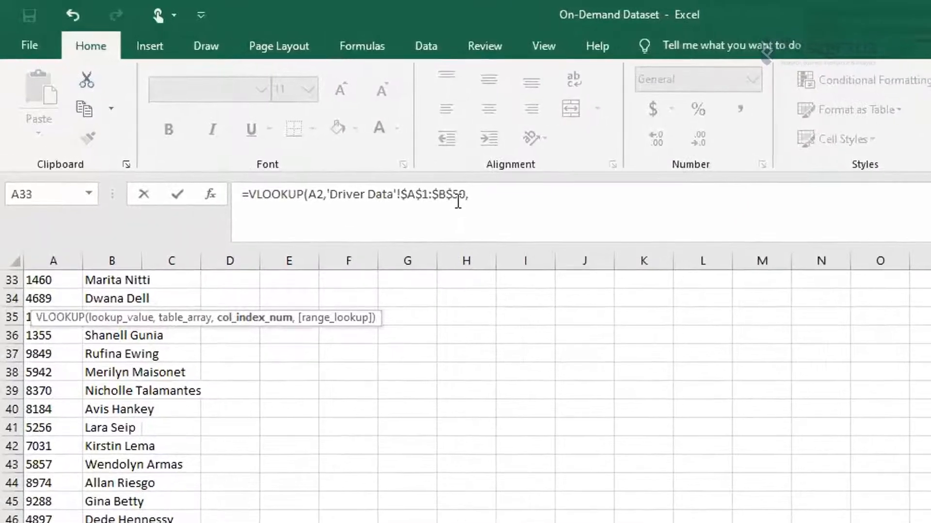
- Complete the B2 VLOOKUP with column index 2 and FALSE for an exact match, and enter it
{"action": "type", "text": "2"}
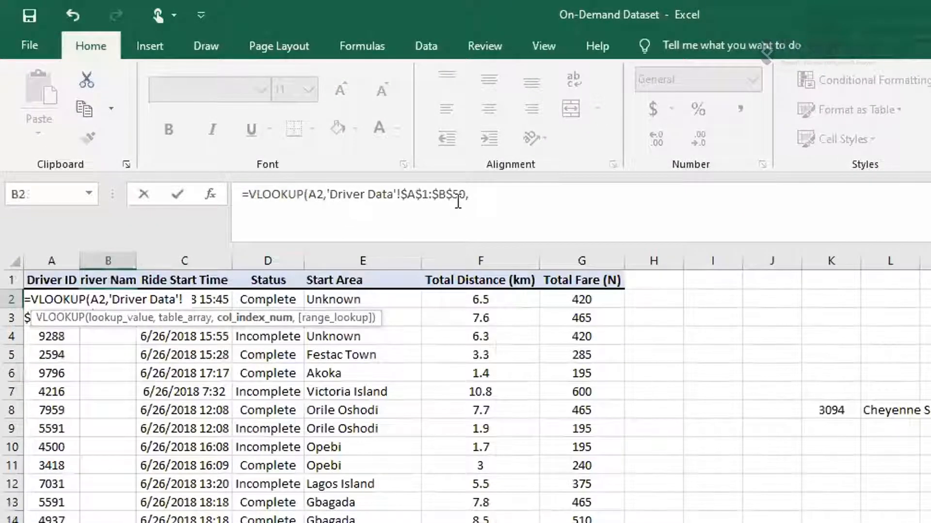
{"action": "left_click", "coordinate": [275, 322]}
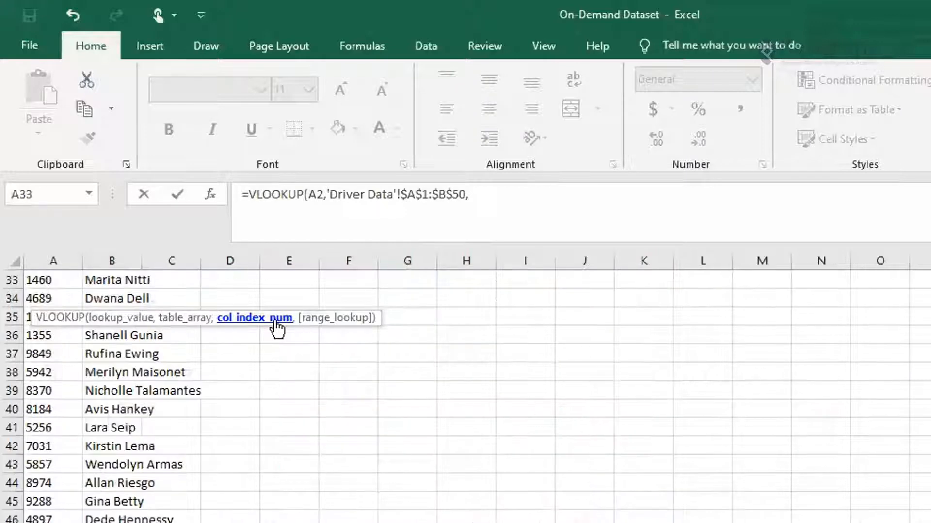
{"action": "left_click", "coordinate": [275, 322]}
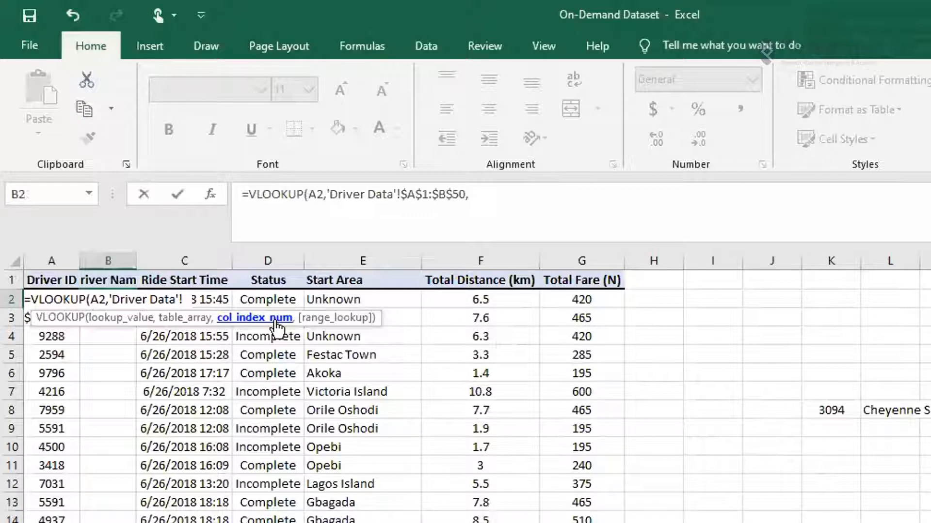
{"action": "left_click", "coordinate": [495, 194]}
{"action": "type", "text": "2"}
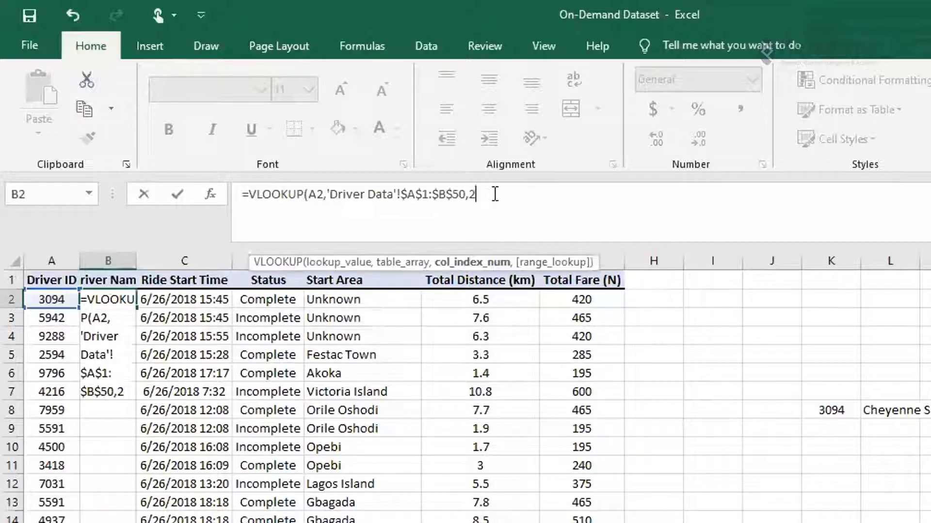
{"action": "type", "text": ","}
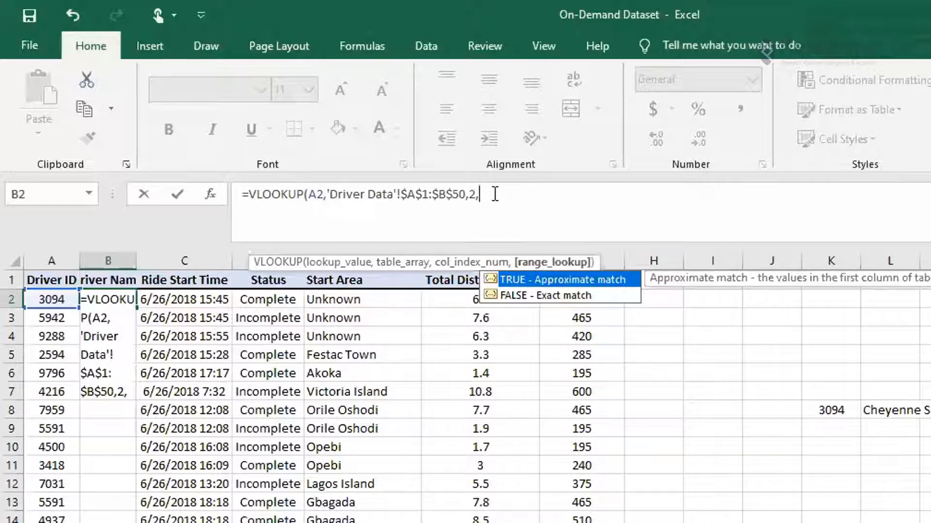
{"action": "type", "text": "fla"}
{"action": "key", "text": "BackSpace"}
{"action": "key", "text": "BackSpace"}
{"action": "type", "text": "alse"}
{"action": "key", "text": "Return"}
{"action": "key", "text": "Up"}
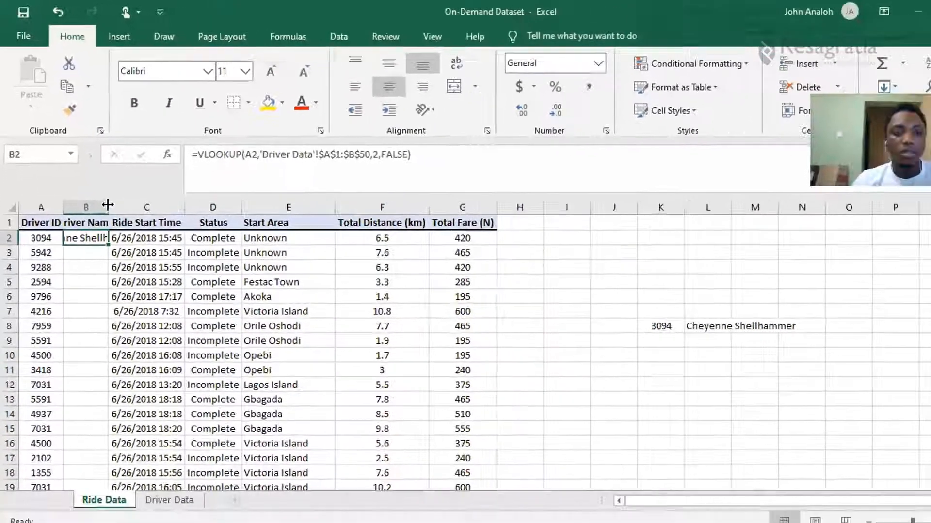
- Autofit the Driver Name column and fill the B2 formula down through row 173, checking the last records
{"action": "double_click", "coordinate": [136, 261]}
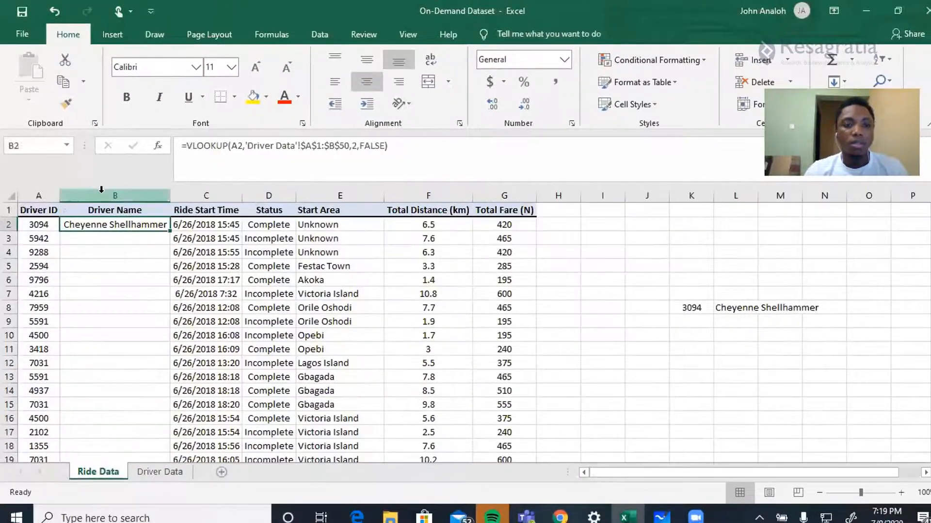
{"action": "double_click", "coordinate": [169, 231]}
{"action": "key", "text": "ctrl+Down"}
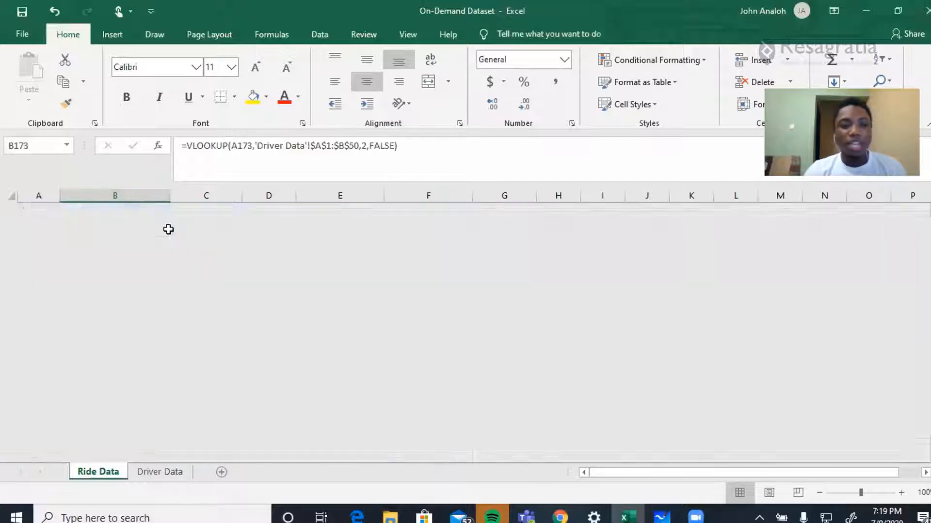
{"action": "scroll", "coordinate": [169, 229], "scroll_direction": "down", "scroll_amount": 1}
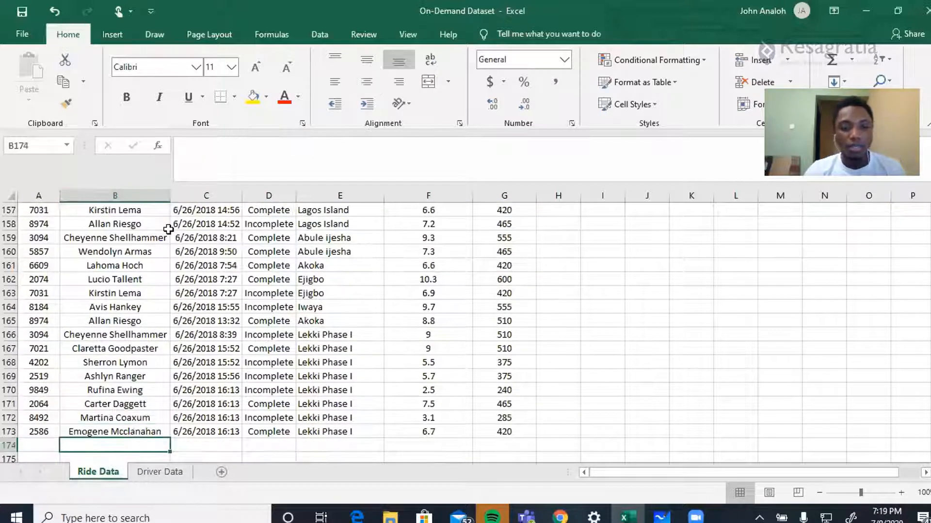
{"action": "key", "text": "ctrl+Up"}
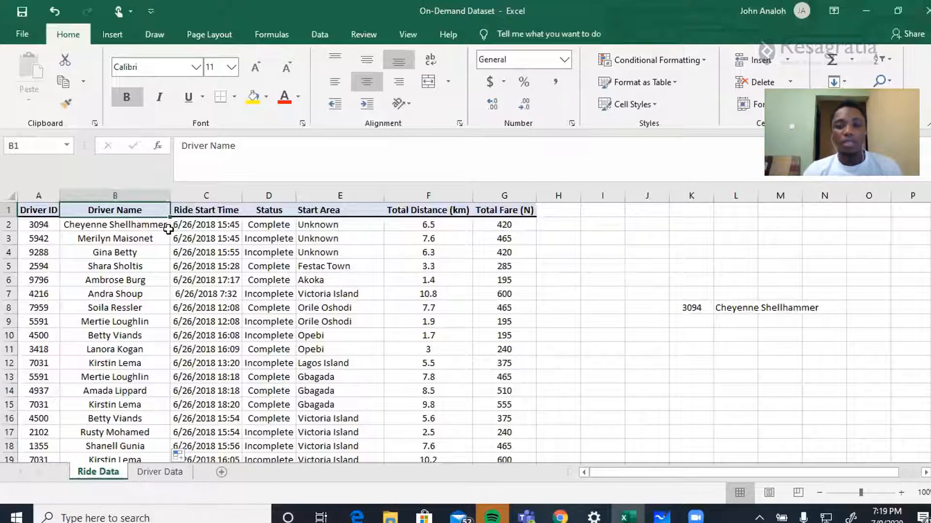
- Review the test ID in K8 and the ID Number and Name column order on Driver Data, and return to Ride Data
{"action": "left_click", "coordinate": [691, 308]}
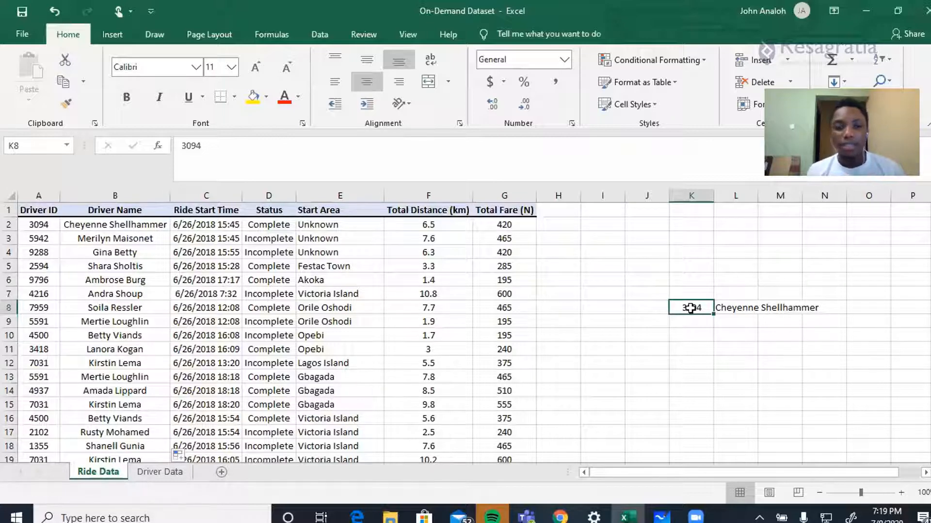
{"action": "key", "text": "ctrl+Page_Down"}
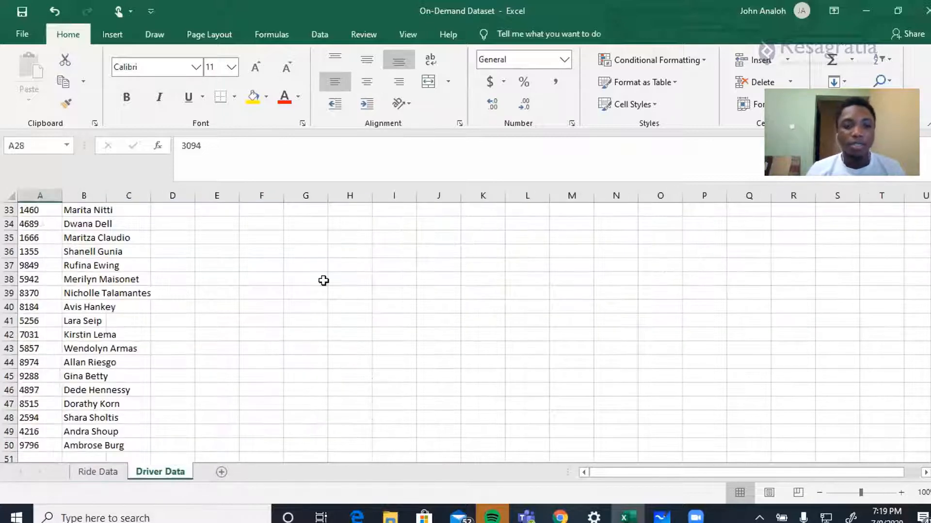
{"action": "left_click", "coordinate": [118, 281]}
{"action": "key", "text": "ctrl+Up"}
{"action": "key", "text": "Left"}
{"action": "key", "text": "Left"}
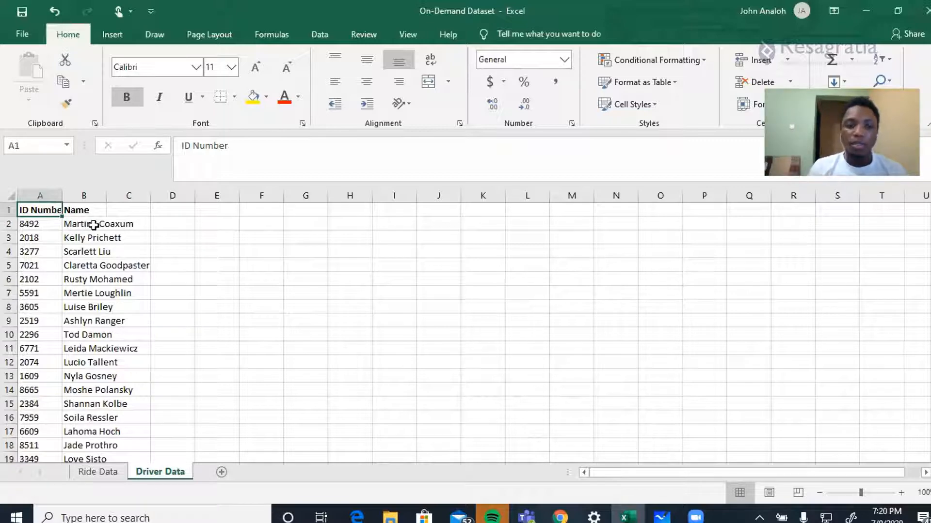
{"action": "key", "text": "ctrl+Page_Up"}
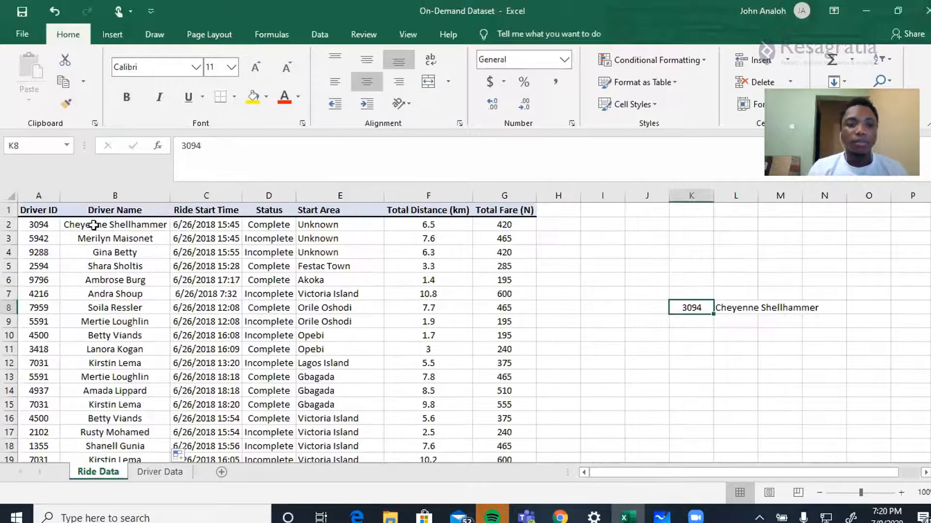
- Clear the VLOOKUP formulas from the Driver Name column, from B2 down to the last record, keeping the header
{"action": "left_click", "coordinate": [114, 224]}
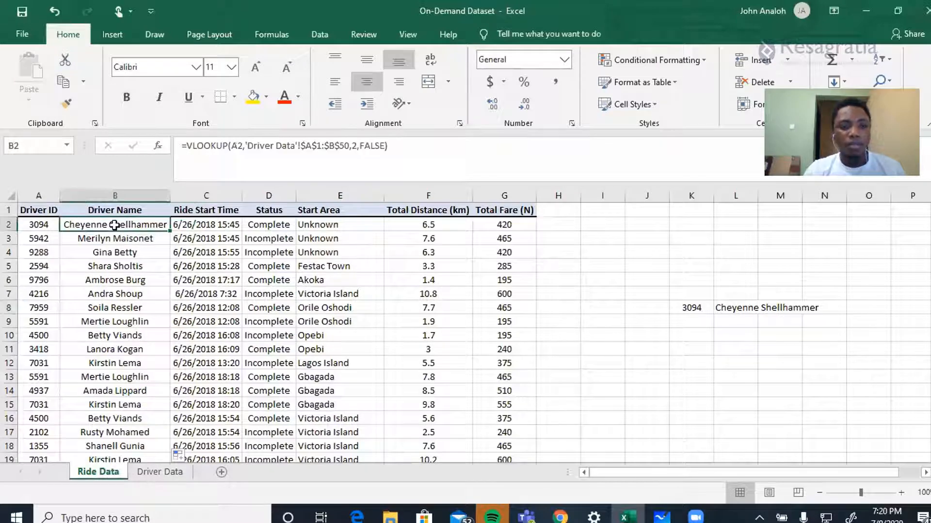
{"action": "key", "text": "ctrl+shift+Down"}
{"action": "key", "text": "ctrl+Up"}
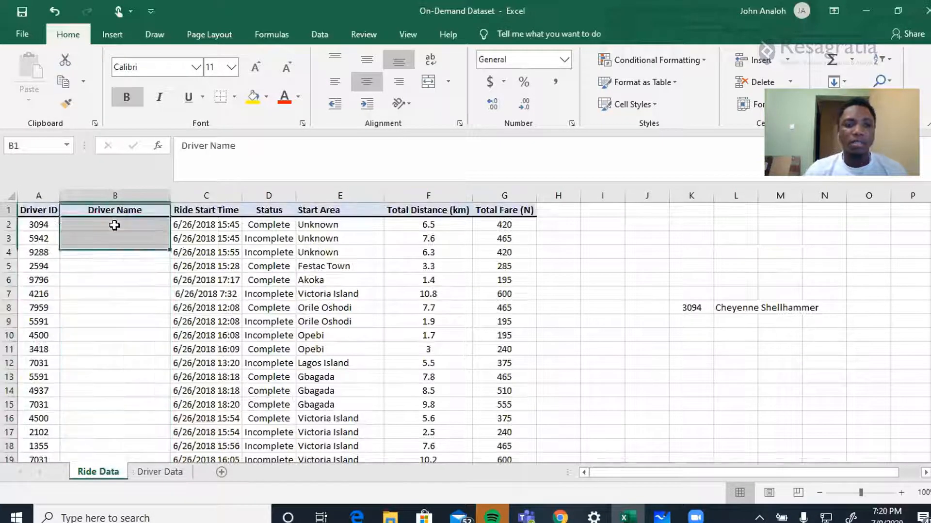
{"action": "key", "text": "Down"}
- Move the ID Number column on the Driver Data sheet from column A to column C, after the names
{"action": "key", "text": "ctrl+Page_Down"}
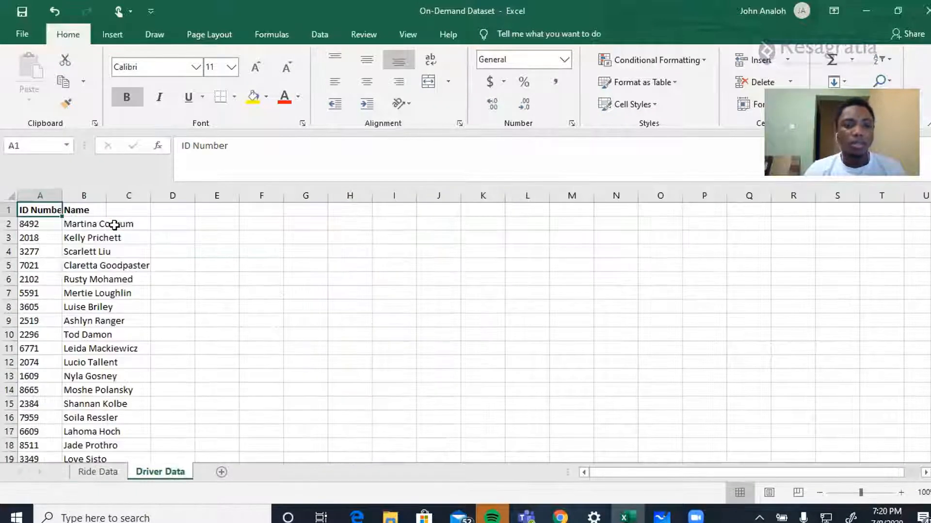
{"action": "key", "text": "Right"}
{"action": "key", "text": "Down"}
{"action": "key", "text": "Left"}
{"action": "key", "text": "Up"}
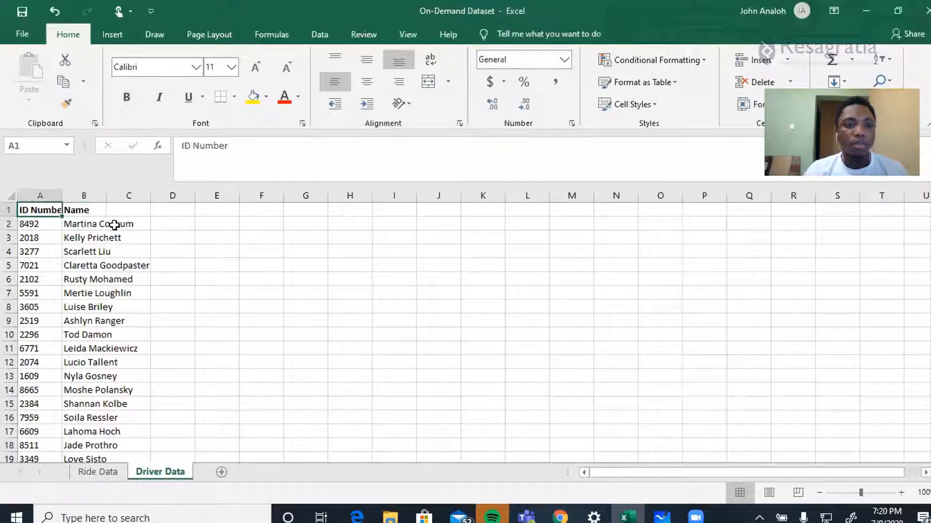
{"action": "key", "text": "ctrl+shift+Down"}
{"action": "key", "text": "ctrl+x"}
{"action": "key", "text": "Right"}
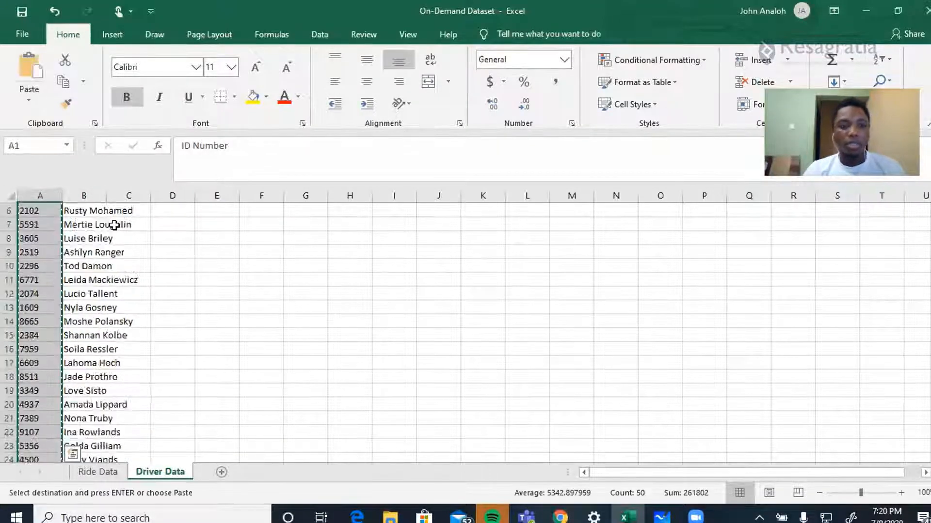
{"action": "key", "text": "Right"}
{"action": "key", "text": "ctrl+v"}
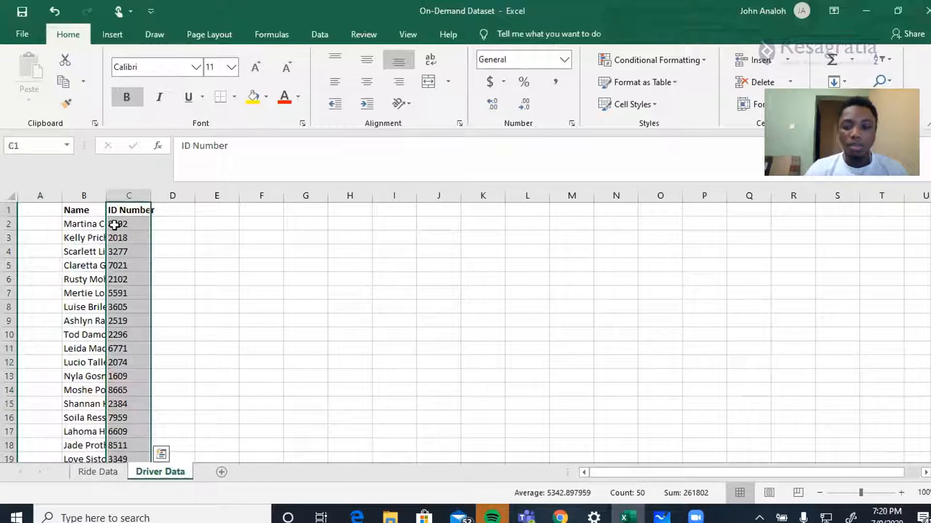
{"action": "key", "text": "Left"}
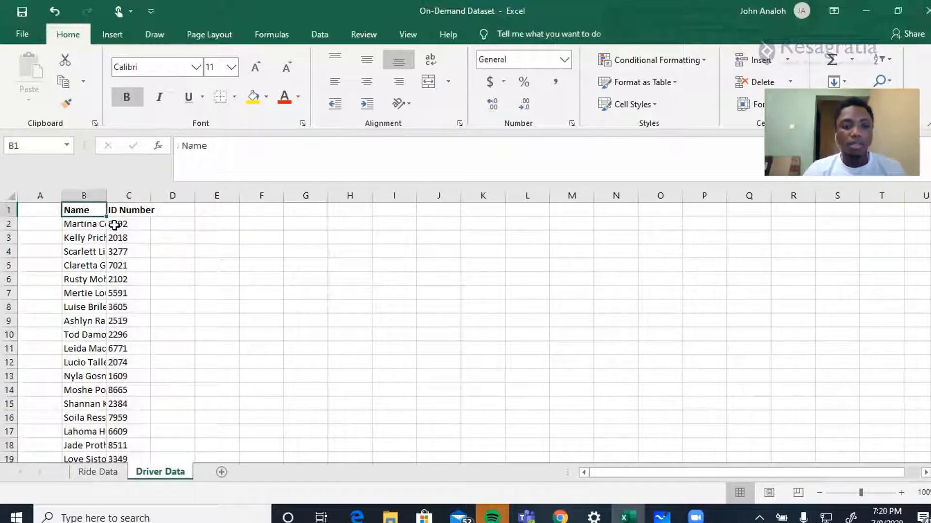
- Start a VLOOKUP in B2 of Ride Data with A2 as lookup value and 'Driver Data'!$B$1:$C$50 as the absolute table array
{"action": "key", "text": "ctrl+Page_Up"}
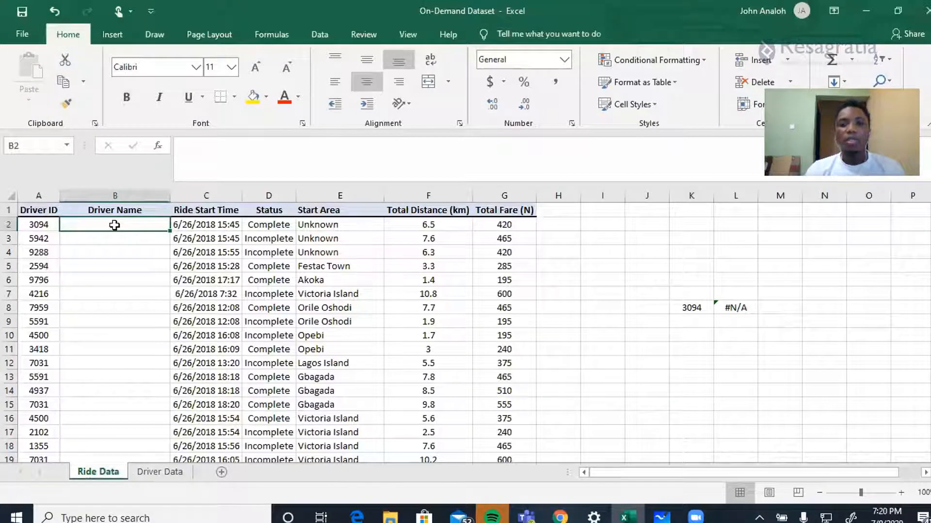
{"action": "type", "text": "="}
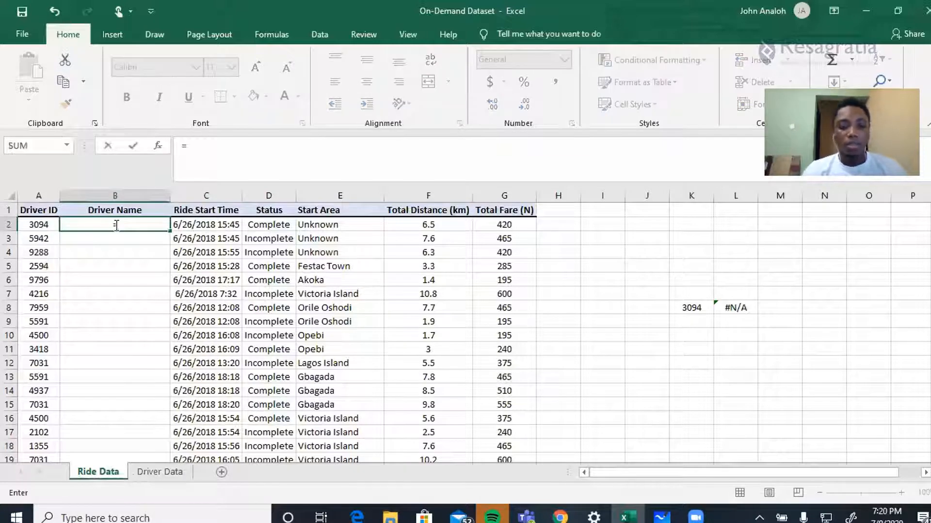
{"action": "type", "text": "vlo"}
{"action": "key", "text": "Tab"}
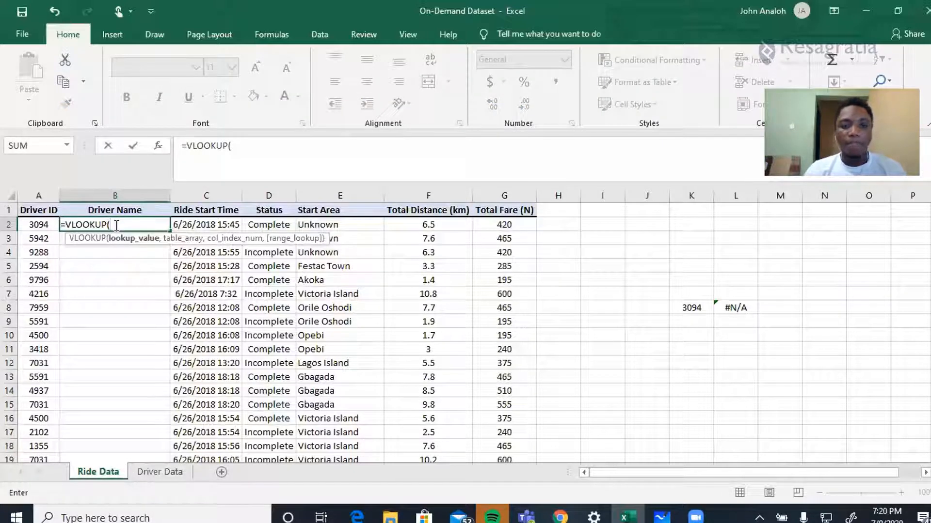
{"action": "key", "text": "Left"}
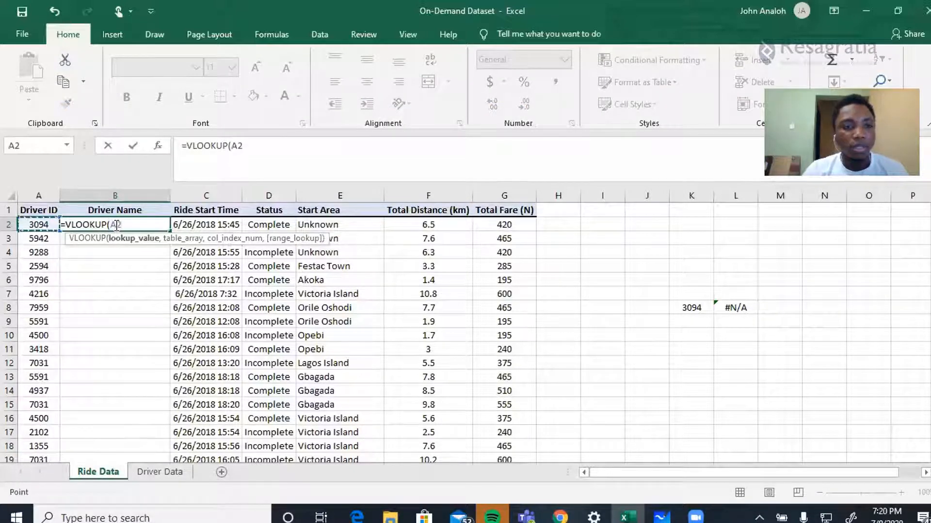
{"action": "type", "text": ","}
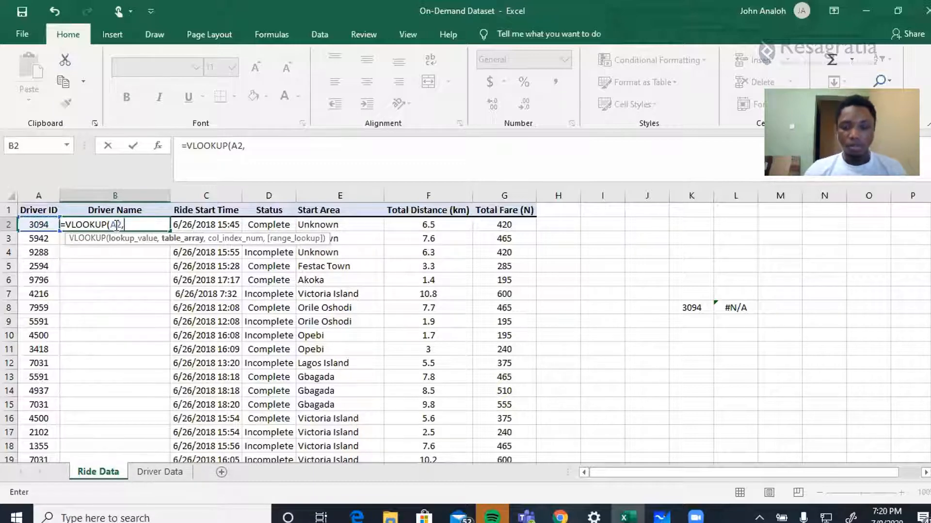
{"action": "key", "text": "ctrl+Page_Down"}
{"action": "key", "text": "Right"}
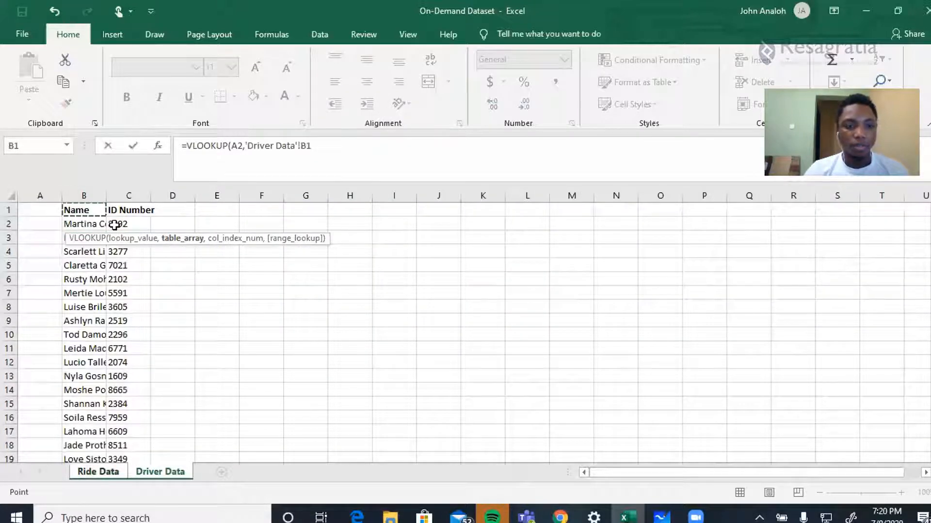
{"action": "key", "text": "shift+Right"}
{"action": "key", "text": "ctrl+shift+Down"}
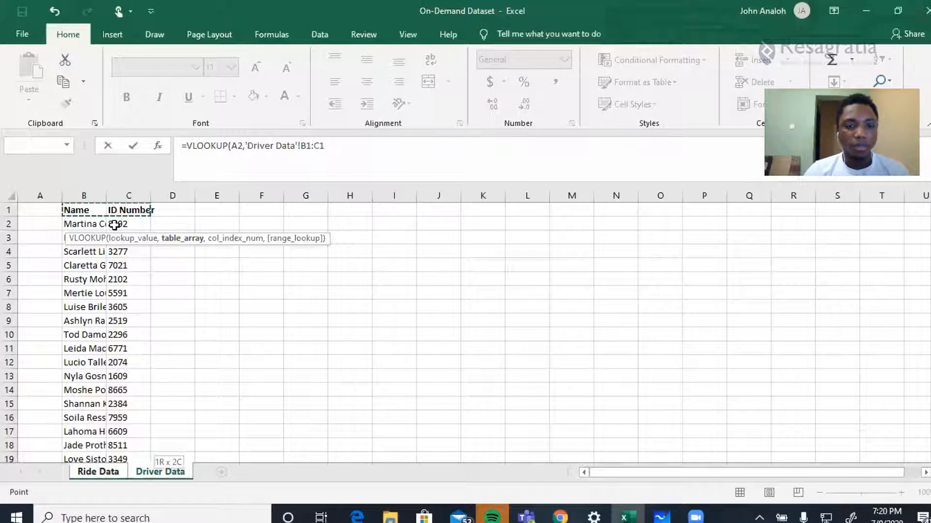
{"action": "key", "text": "F4"}
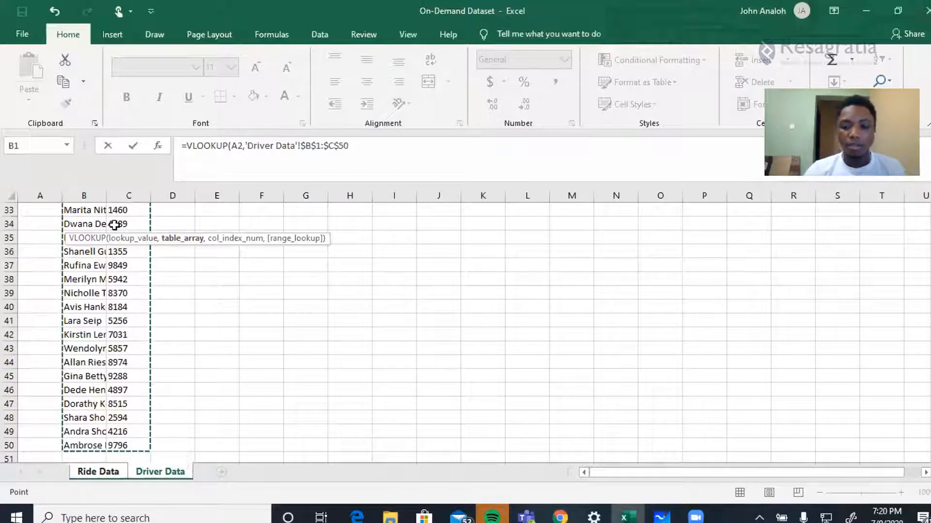
{"action": "type", "text": ","}
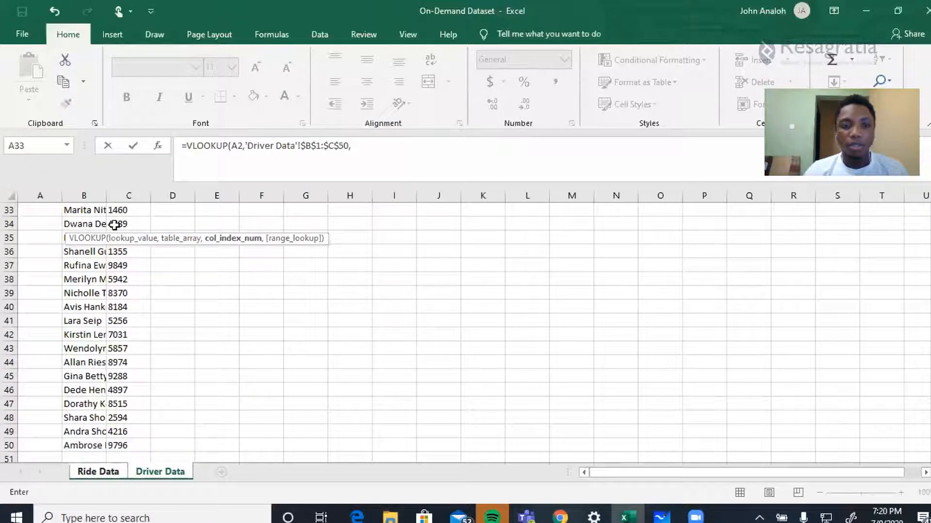
{"action": "left_click", "coordinate": [76, 265]}
{"action": "key", "text": "ctrl+Up"}
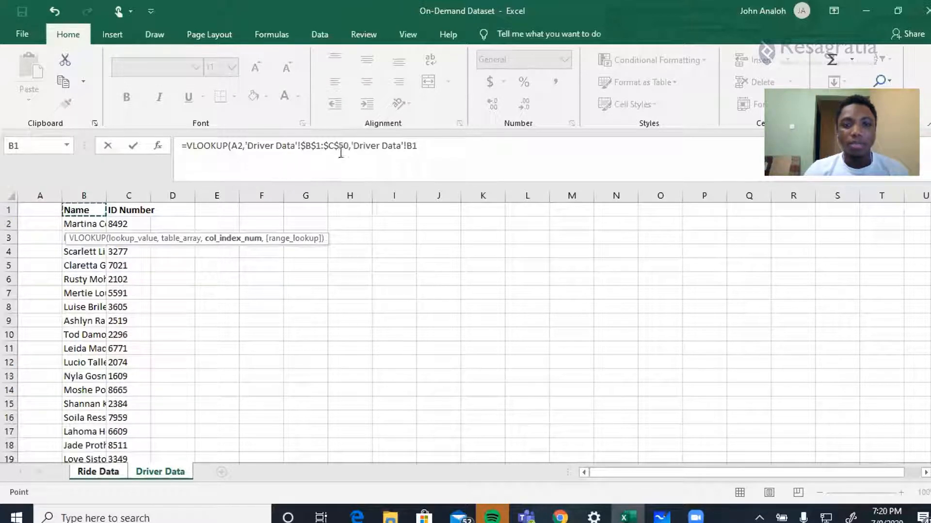
{"action": "left_click", "coordinate": [425, 141]}
{"action": "key", "text": "BackSpace"}
{"action": "key", "text": "BackSpace"}
{"action": "key", "text": "BackSpace"}
{"action": "key", "text": "BackSpace"}
{"action": "key", "text": "BackSpace"}
{"action": "key", "text": "BackSpace"}
{"action": "key", "text": "BackSpace"}
{"action": "key", "text": "BackSpace"}
{"action": "key", "text": "BackSpace"}
{"action": "key", "text": "BackSpace"}
{"action": "key", "text": "BackSpace"}
{"action": "key", "text": "BackSpace"}
{"action": "key", "text": "BackSpace"}
{"action": "key", "text": "BackSpace"}
{"action": "key", "text": "BackSpace"}
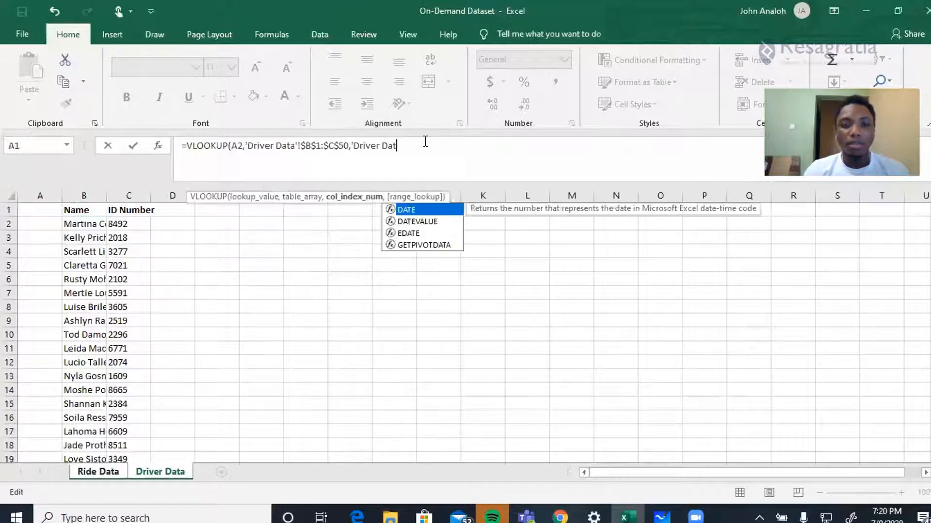
{"action": "key", "text": "BackSpace"}
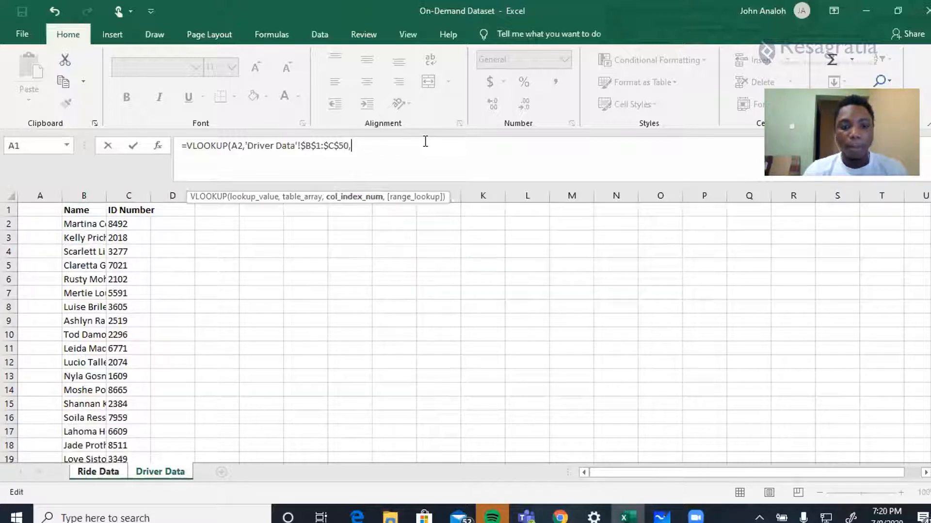
- Complete the VLOOKUP with column index 1 and FALSE for exact match, and fill it down the Driver Name column
{"action": "type", "text": "1,fla"}
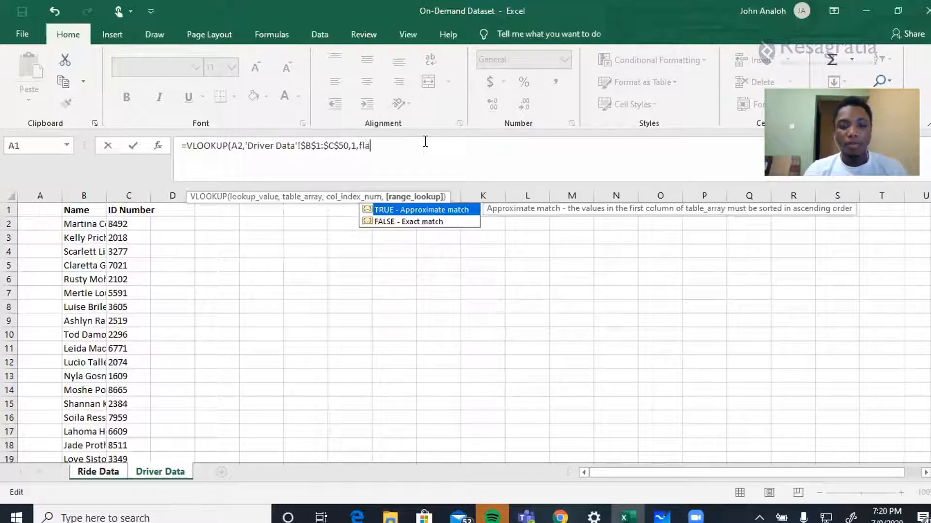
{"action": "type", "text": "se"}
{"action": "key", "text": "BackSpace"}
{"action": "key", "text": "BackSpace"}
{"action": "key", "text": "BackSpace"}
{"action": "key", "text": "BackSpace"}
{"action": "type", "text": "alse"}
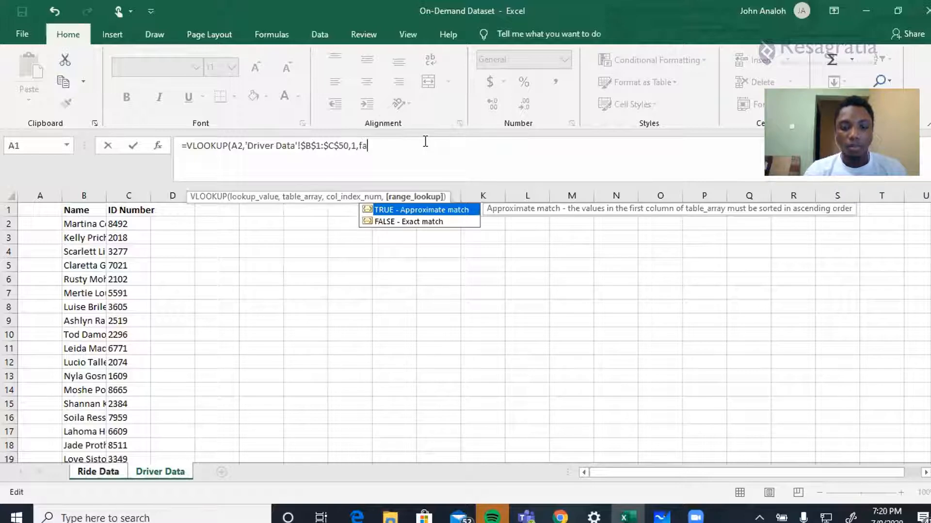
{"action": "type", "text": ")"}
{"action": "key", "text": "Return"}
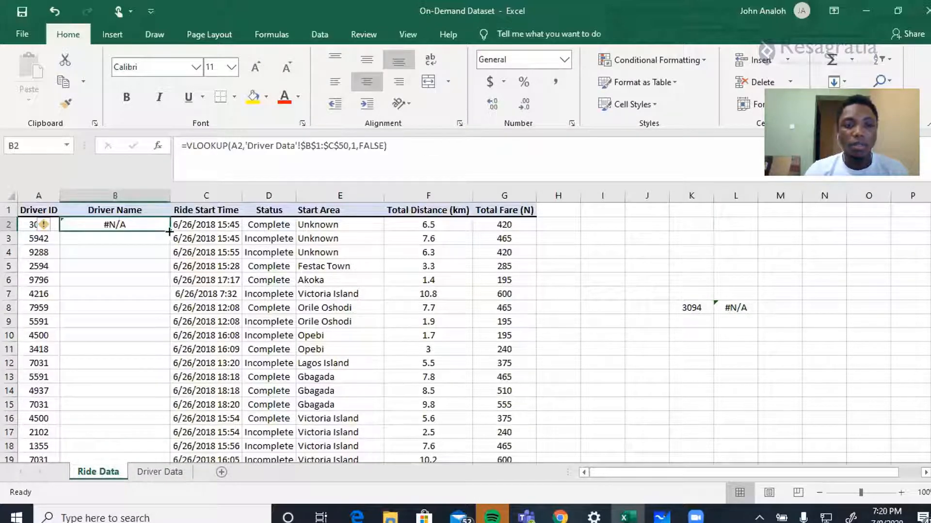
{"action": "double_click", "coordinate": [169, 231]}
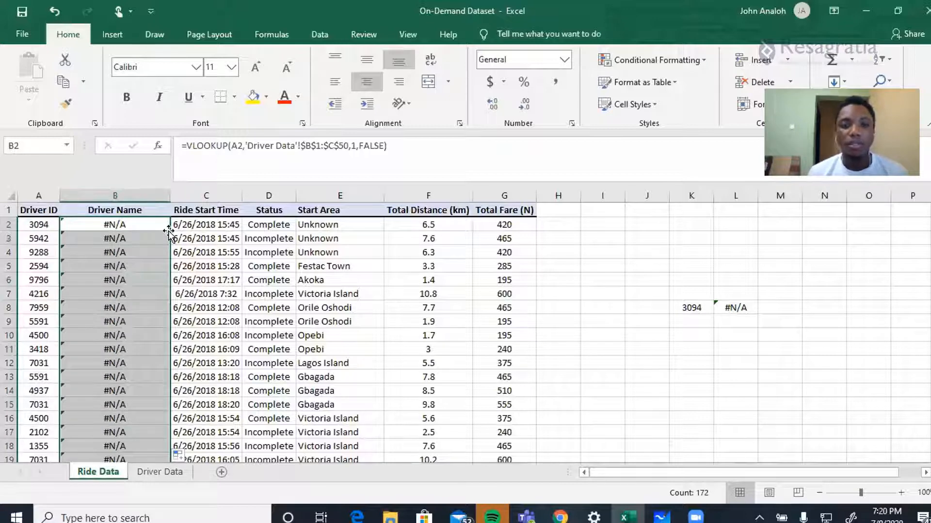
- Move the ID Number column on the Driver Data sheet from column C back to column A, before the names
{"action": "key", "text": "ctrl+Page_Down"}
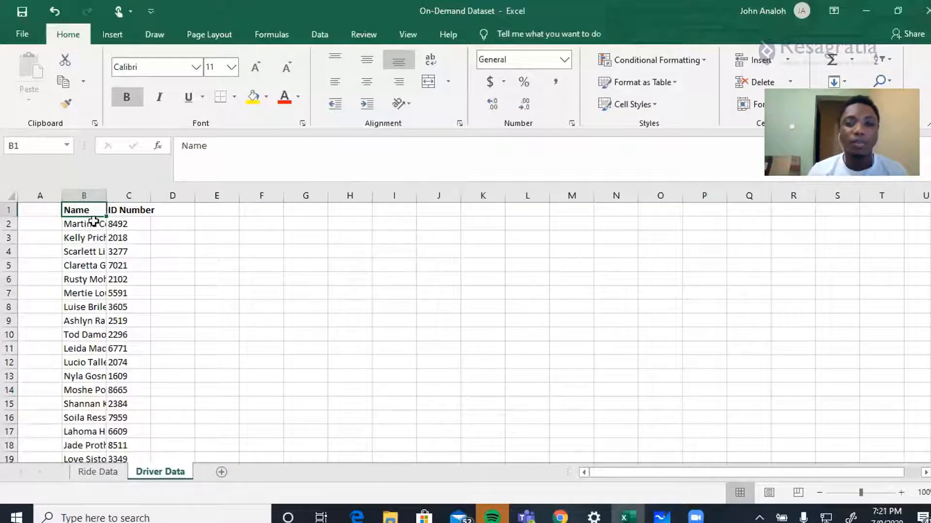
{"action": "left_click", "coordinate": [118, 212]}
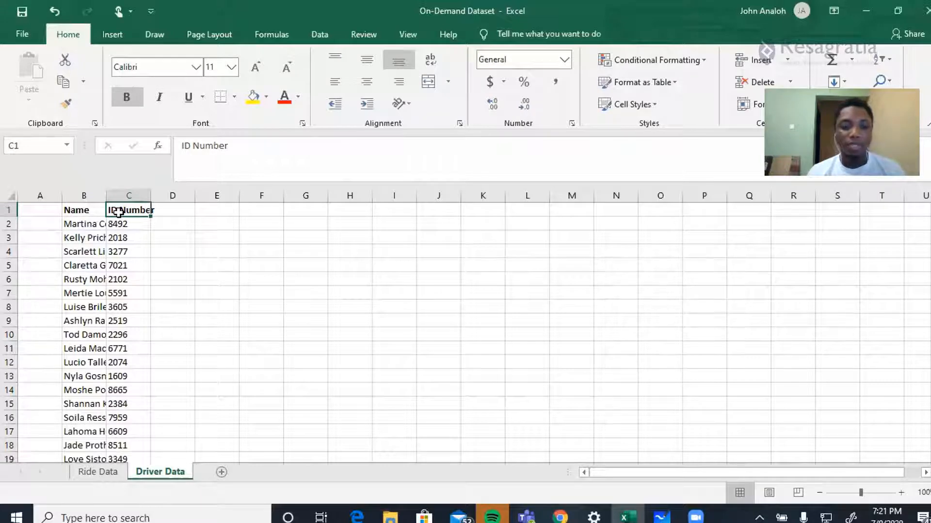
{"action": "key", "text": "ctrl+shift+Down"}
{"action": "key", "text": "ctrl+x"}
{"action": "key", "text": "Left"}
{"action": "key", "text": "Left"}
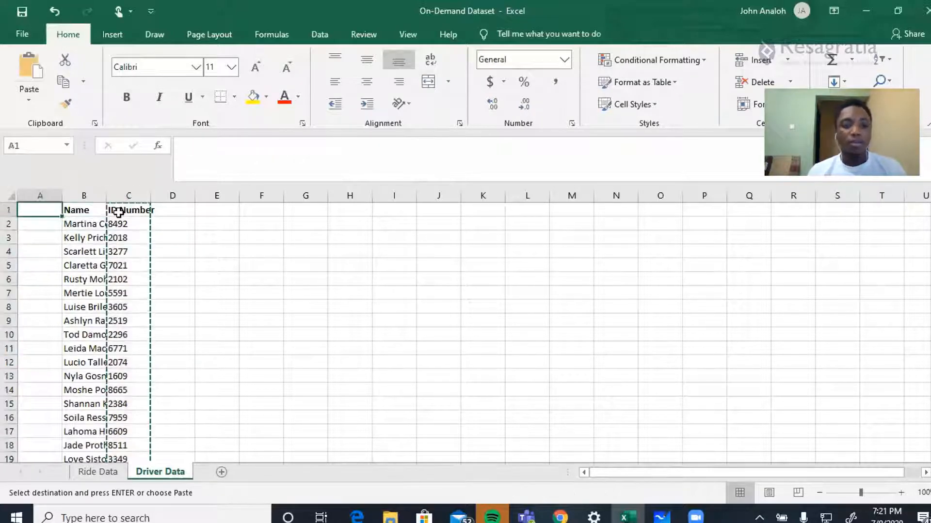
{"action": "key", "text": "ctrl+v"}
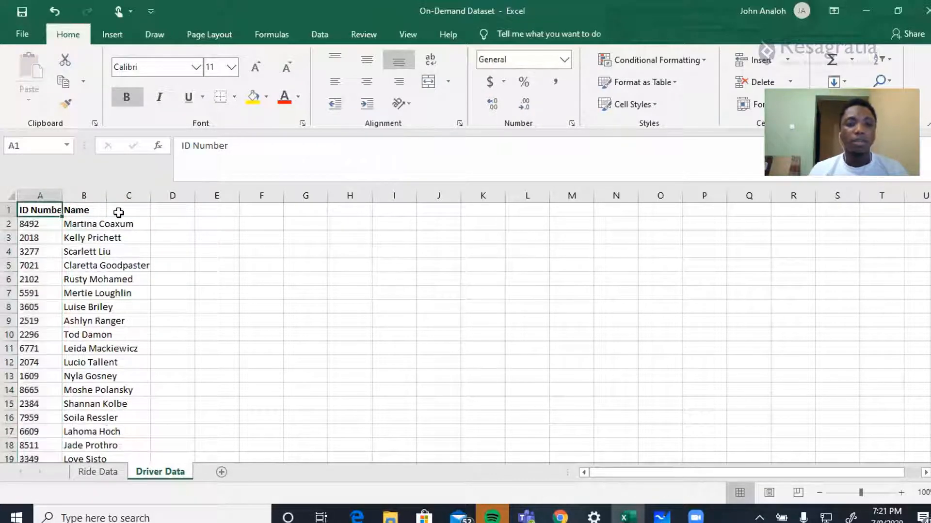
- Change the VLOOKUP in B2 of Ride Data to use table array 'Driver Data'!$A$1:$B$50 and column index 2
{"action": "key", "text": "ctrl+Page_Up"}
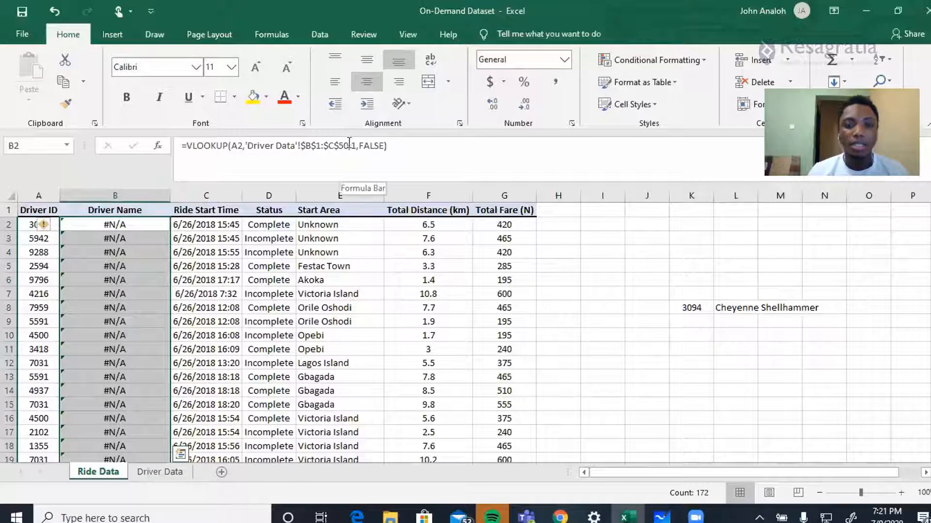
{"action": "left_click", "coordinate": [311, 146]}
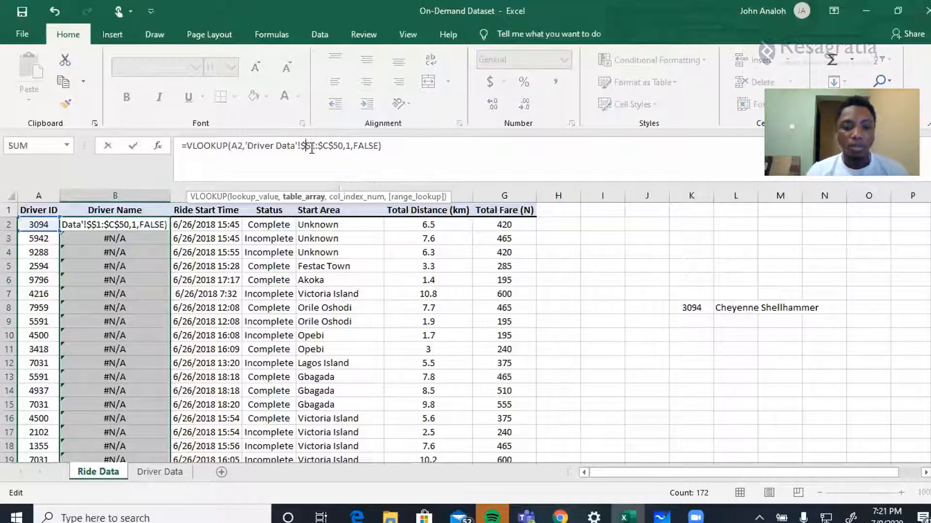
{"action": "key", "text": "BackSpace"}
{"action": "type", "text": "A"}
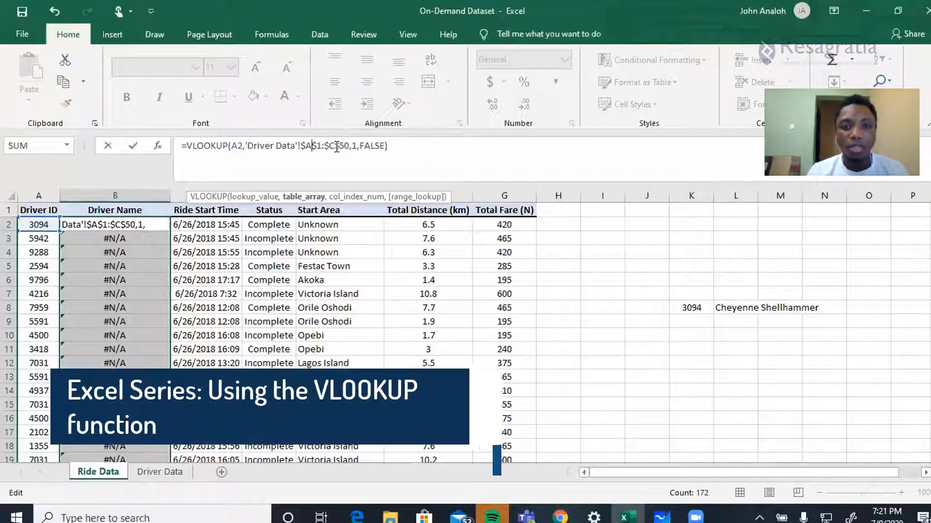
{"action": "left_click", "coordinate": [337, 147]}
{"action": "key", "text": "BackSpace"}
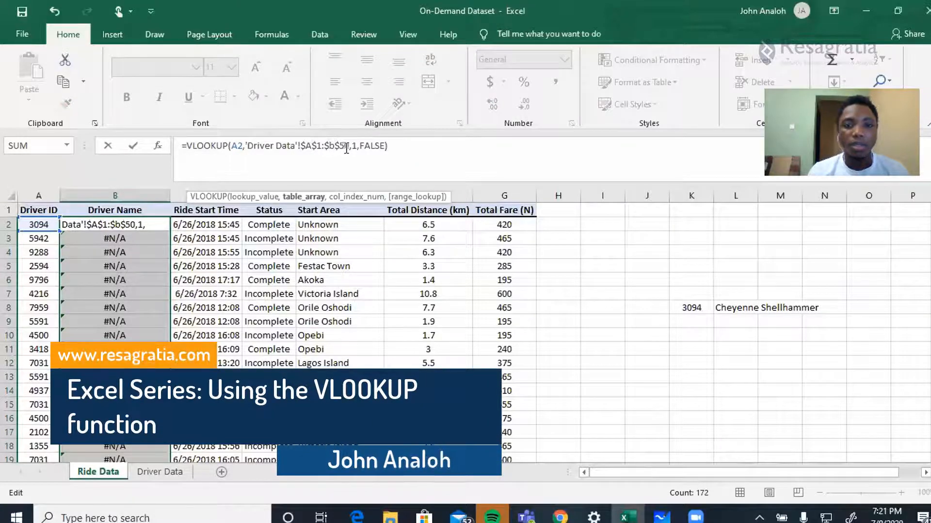
{"action": "type", "text": "B"}
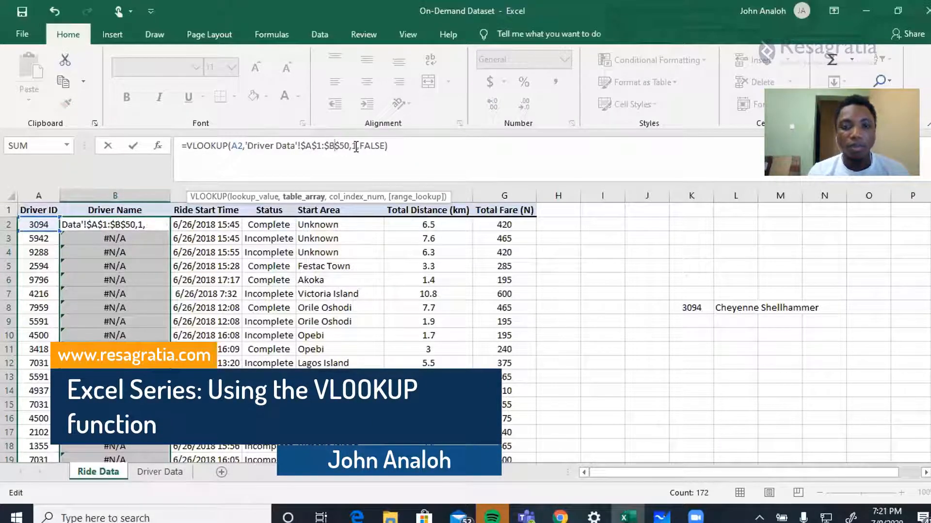
{"action": "left_click", "coordinate": [355, 147]}
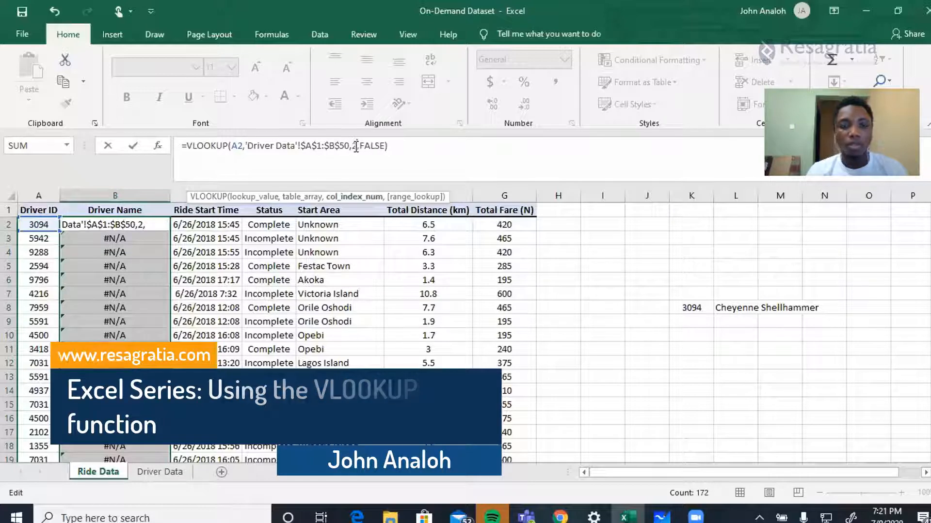
{"action": "key", "text": "Return"}
{"action": "key", "text": "Up"}
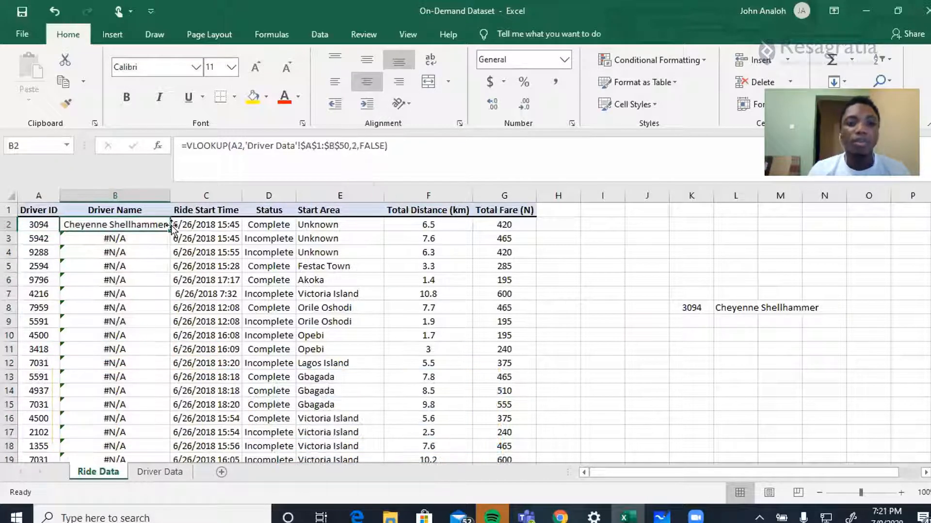